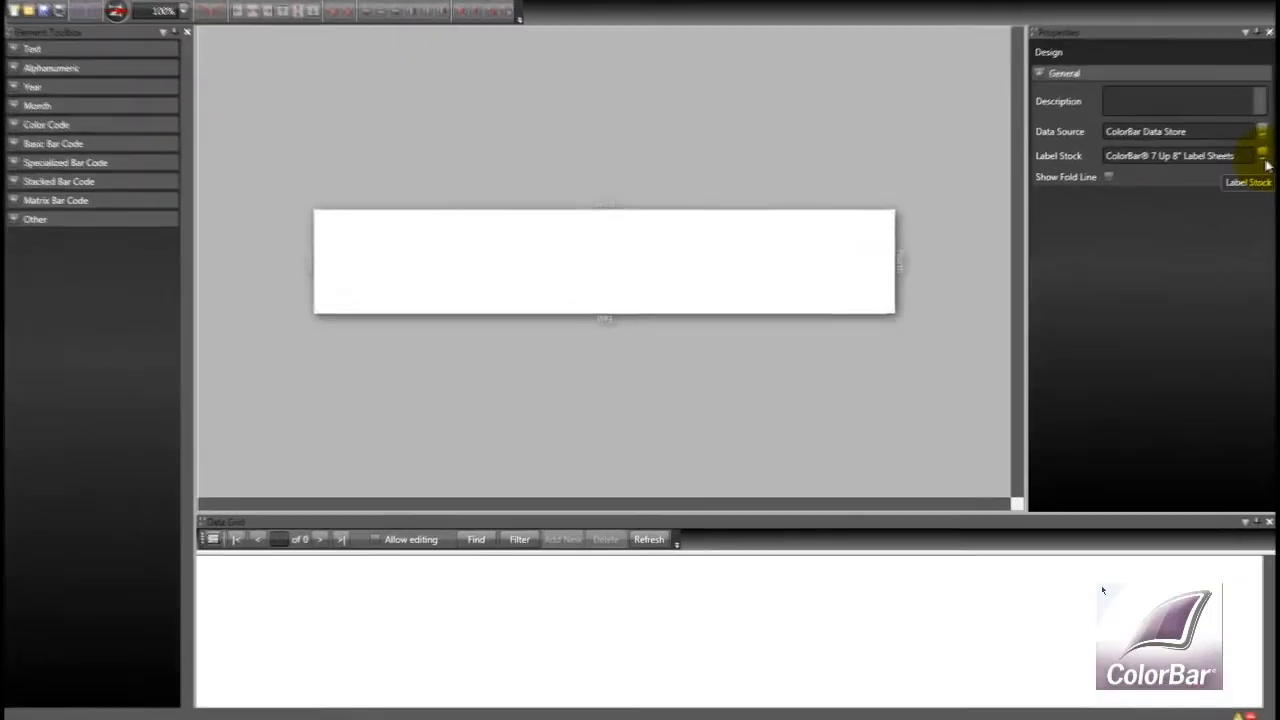
- Choose the 7 Up 8" label sheet stock after previewing the 6 Up option
click(1206, 176)
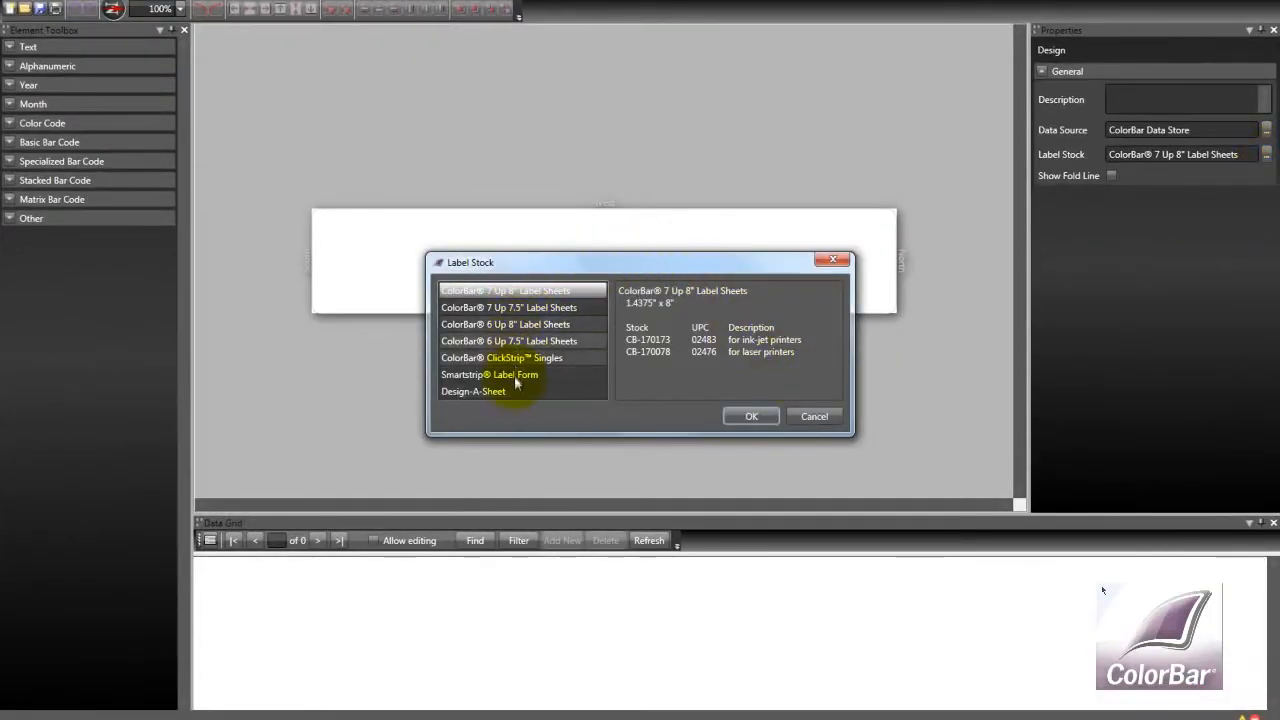
click(485, 324)
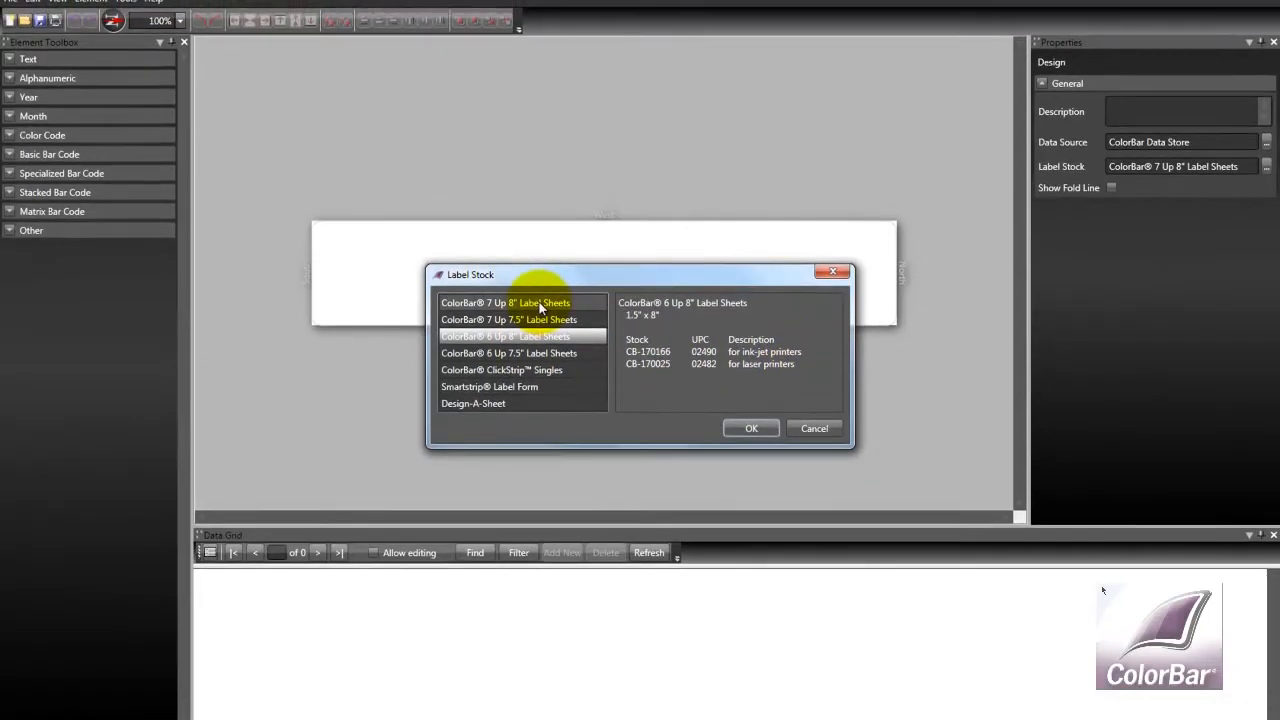
click(540, 305)
click(755, 429)
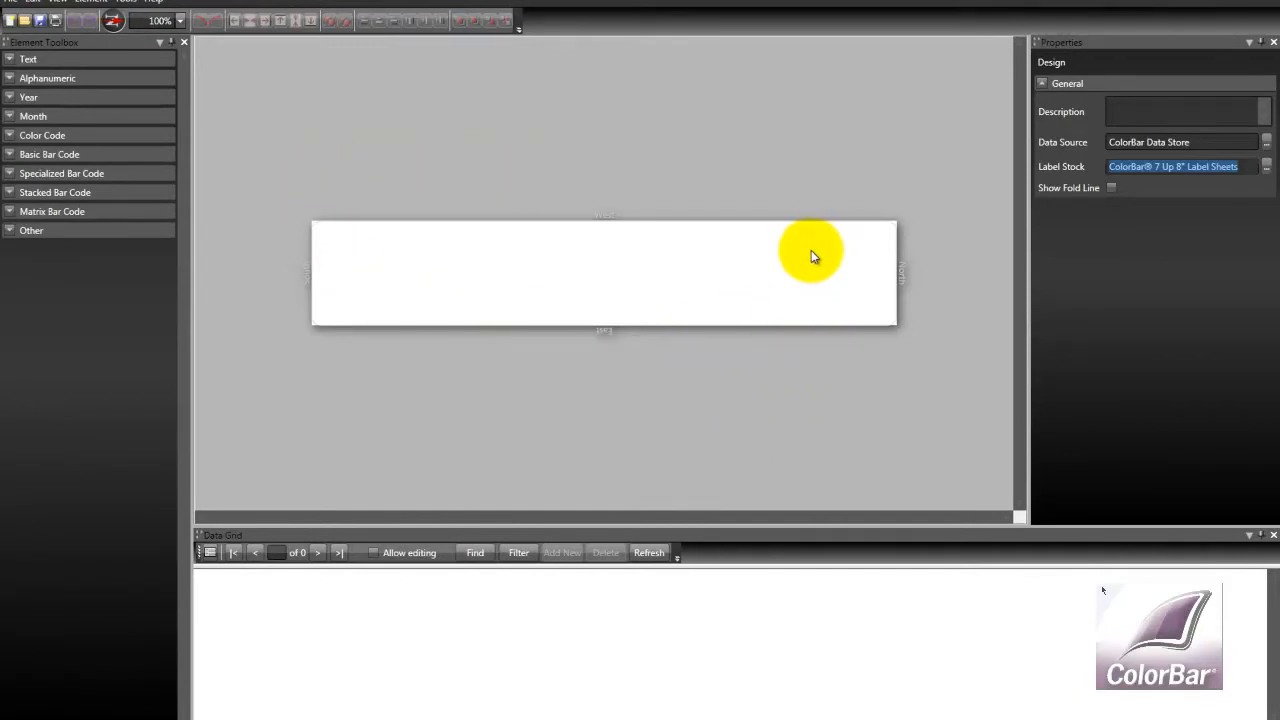
- In Tools > Data Fields, add a lastname field with the caption lastname
click(126, 3)
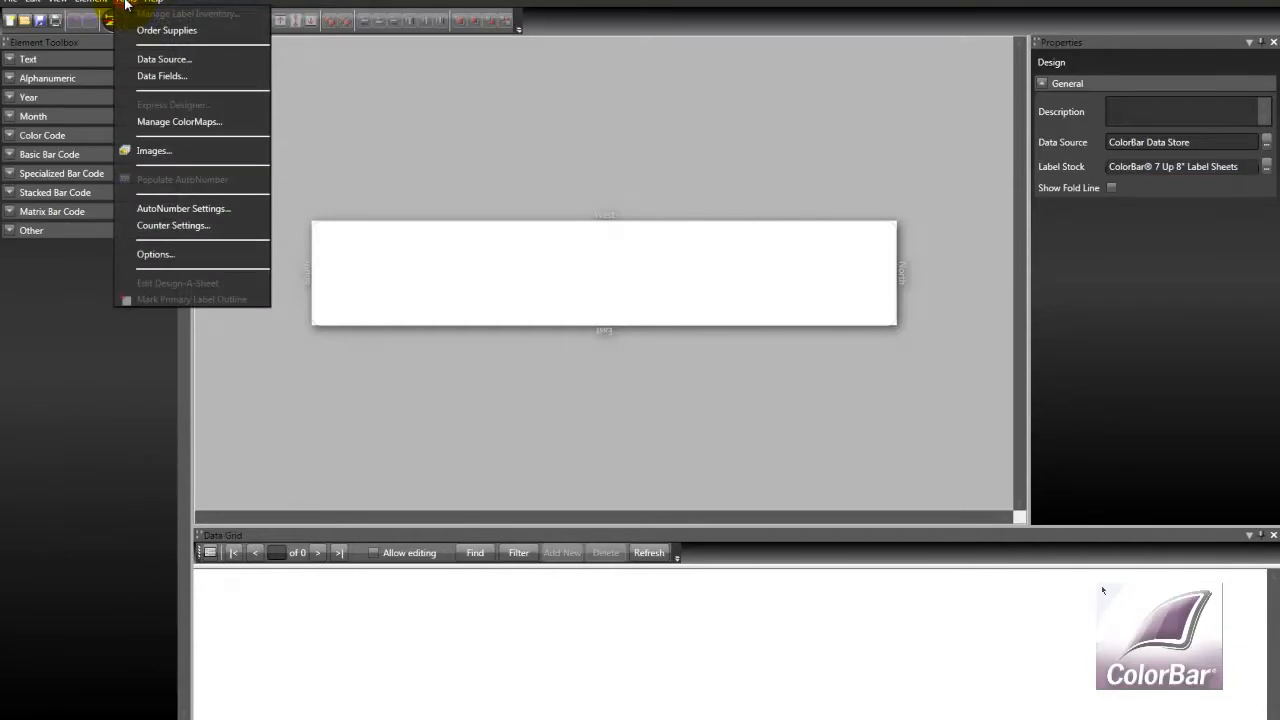
click(160, 76)
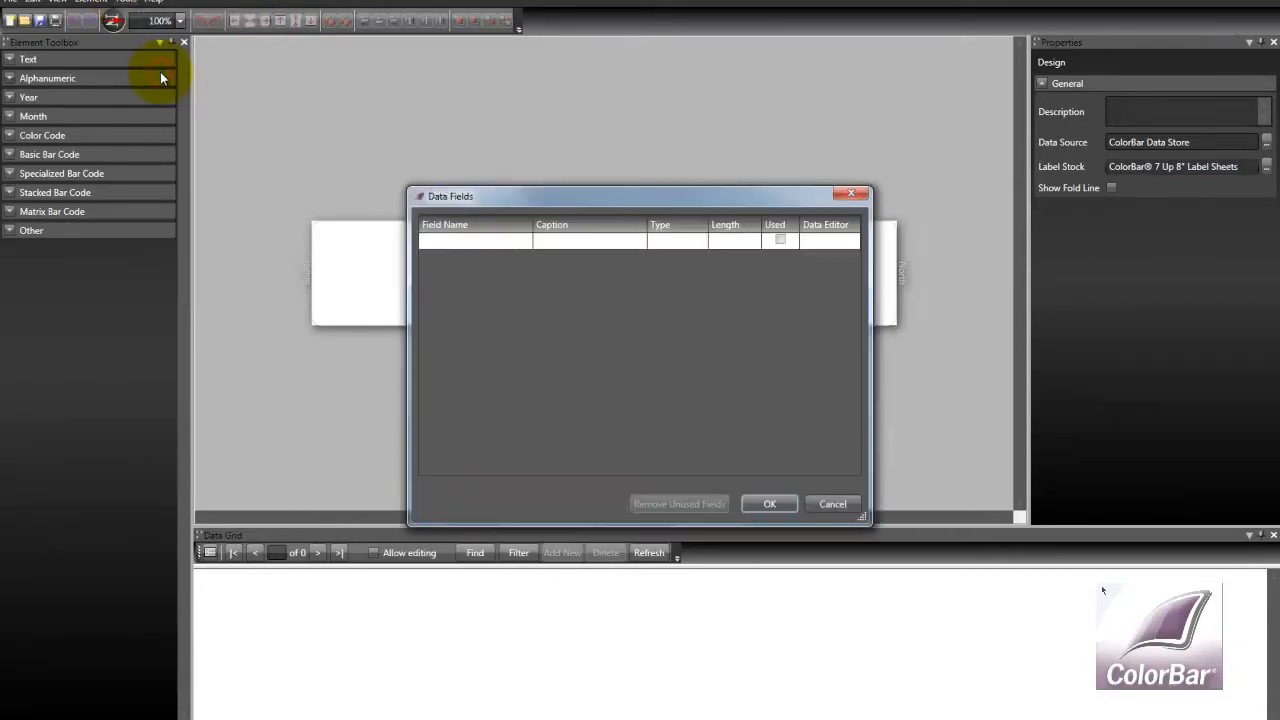
click(466, 247)
click(466, 246)
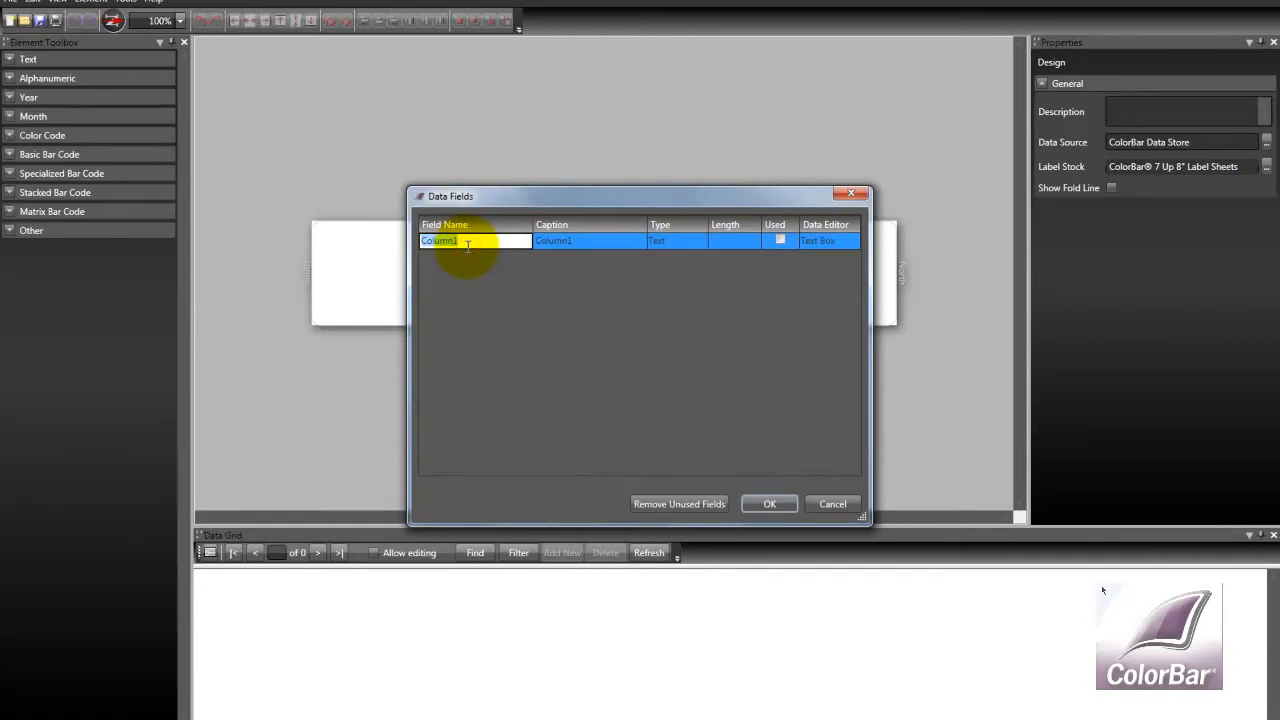
text(lastname)
key(Tab)
text(last)
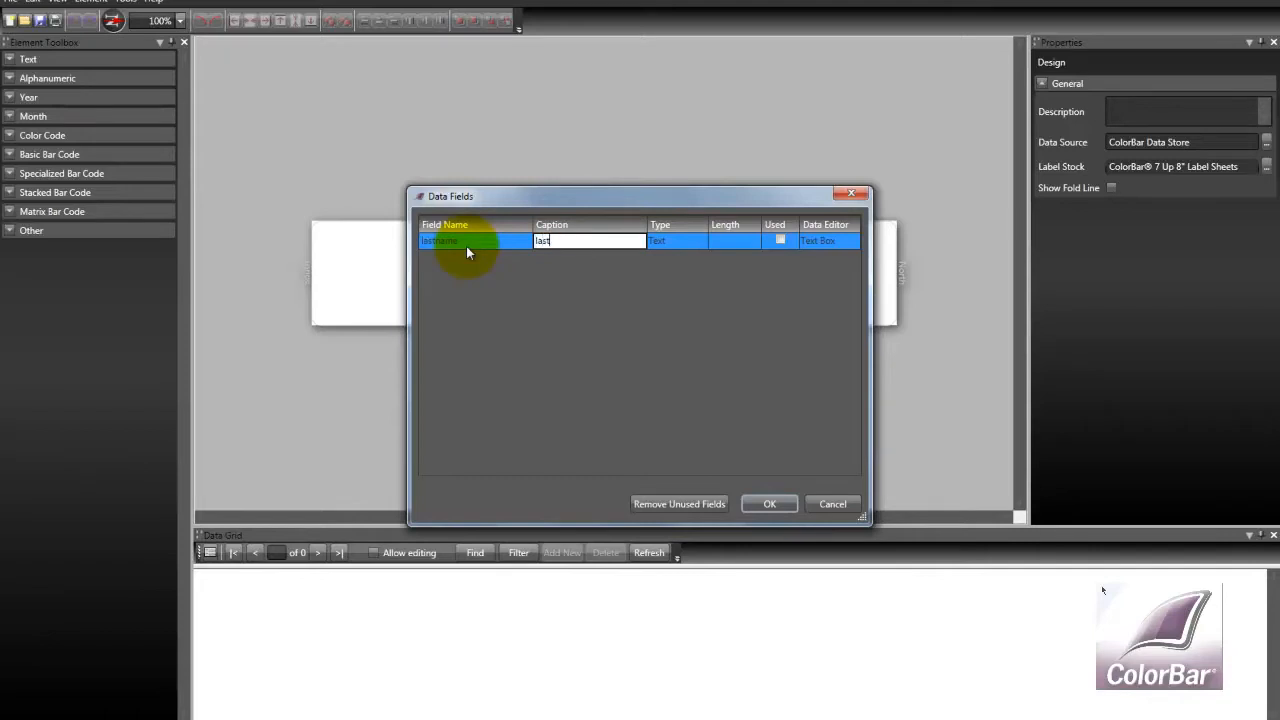
text(name)
key(Return)
- Add a firstname field with the caption firstname and confirm both fields
key(shift+Tab)
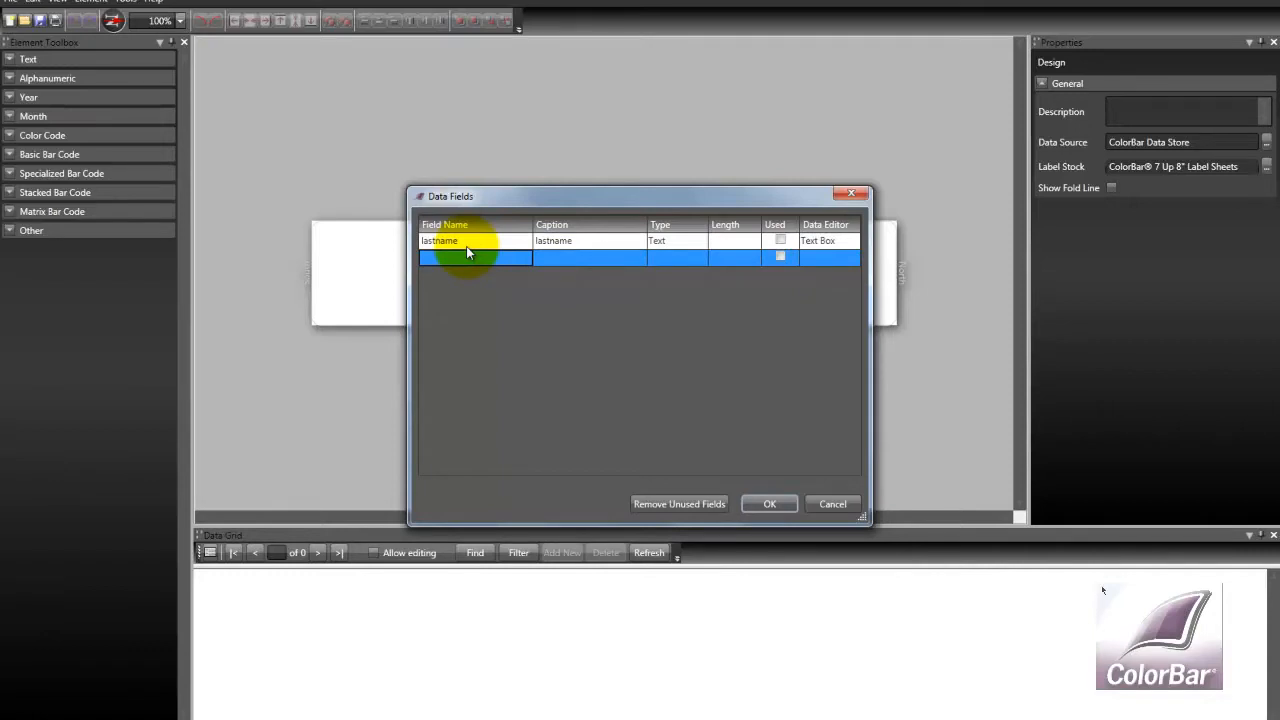
text(firstname)
key(Tab)
text(names)
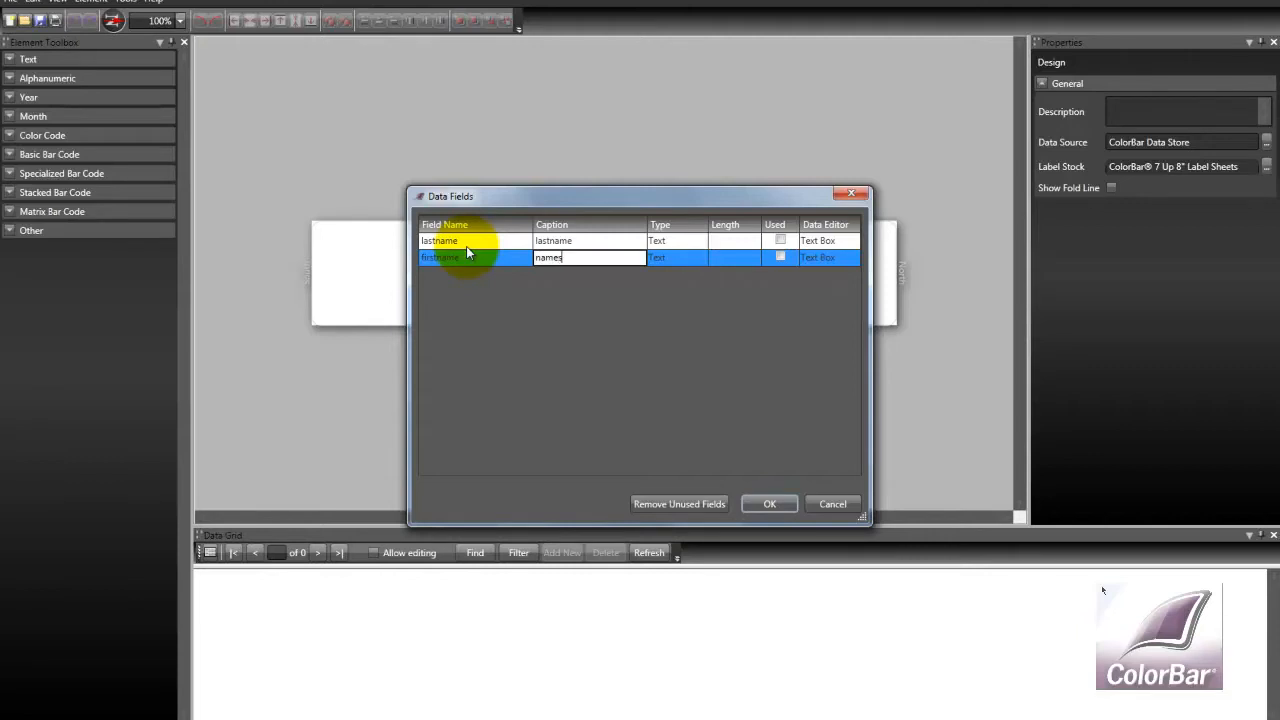
key(BackSpace)
key(BackSpace)
key(BackSpace)
key(BackSpace)
key(BackSpace)
text(firstname)
click(774, 498)
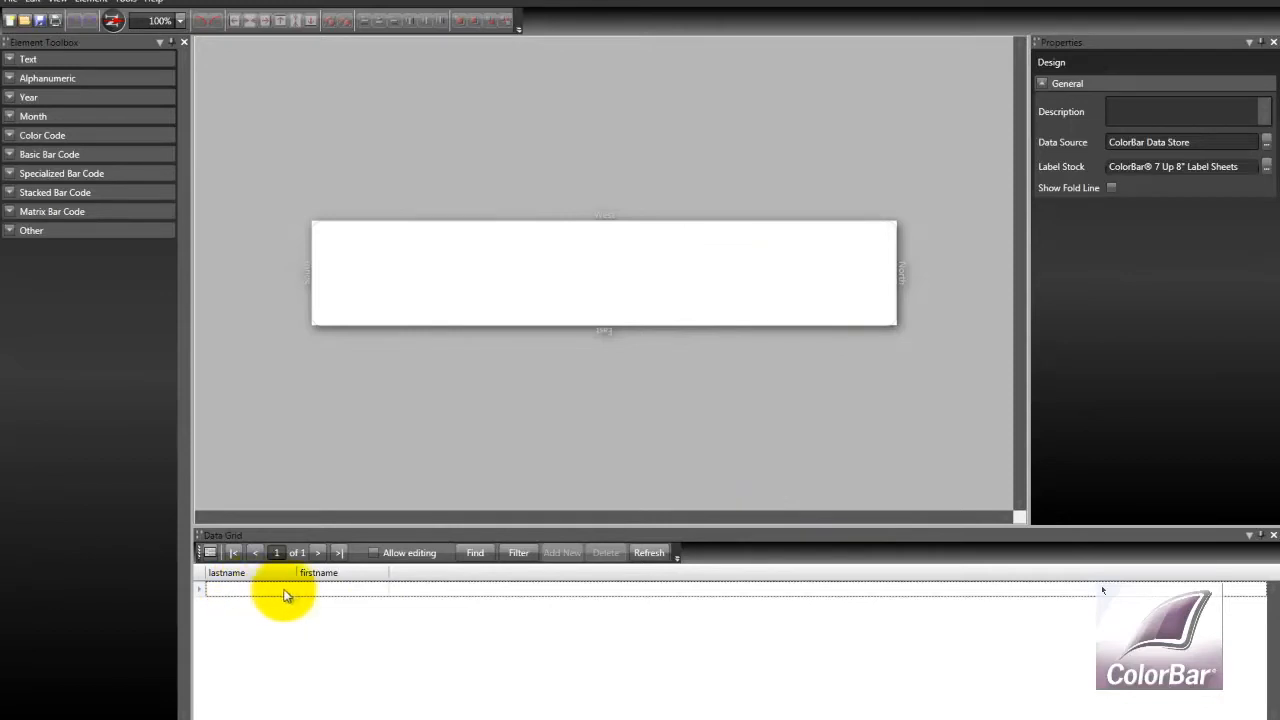
- Enable grid editing, enter a sample last and first name record, then disable editing
click(373, 554)
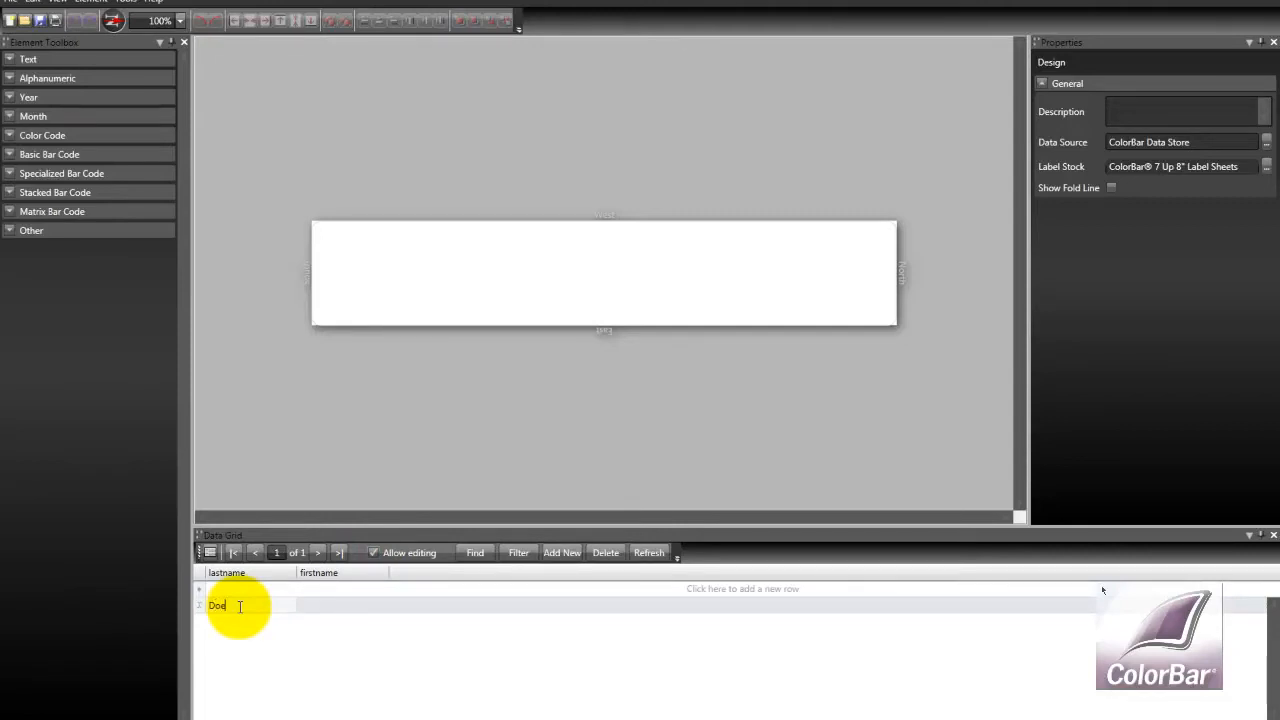
key(Tab)
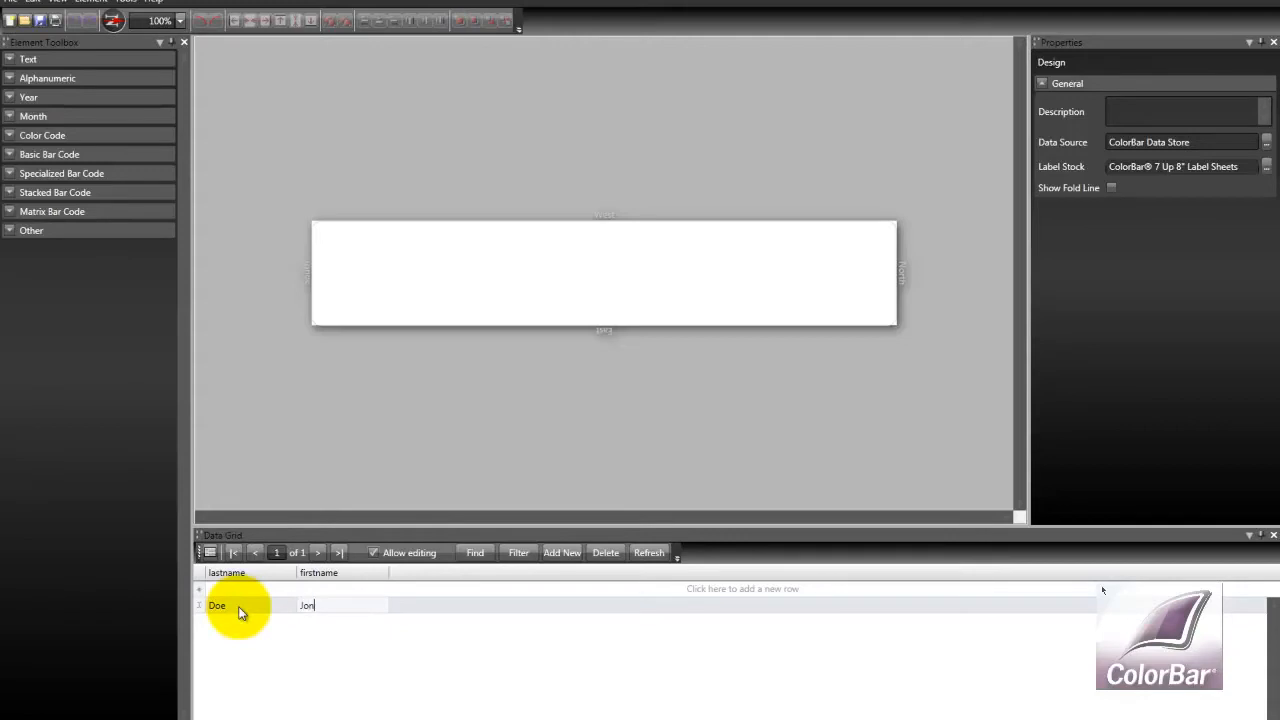
text(Johne)
key(BackSpace)
click(374, 552)
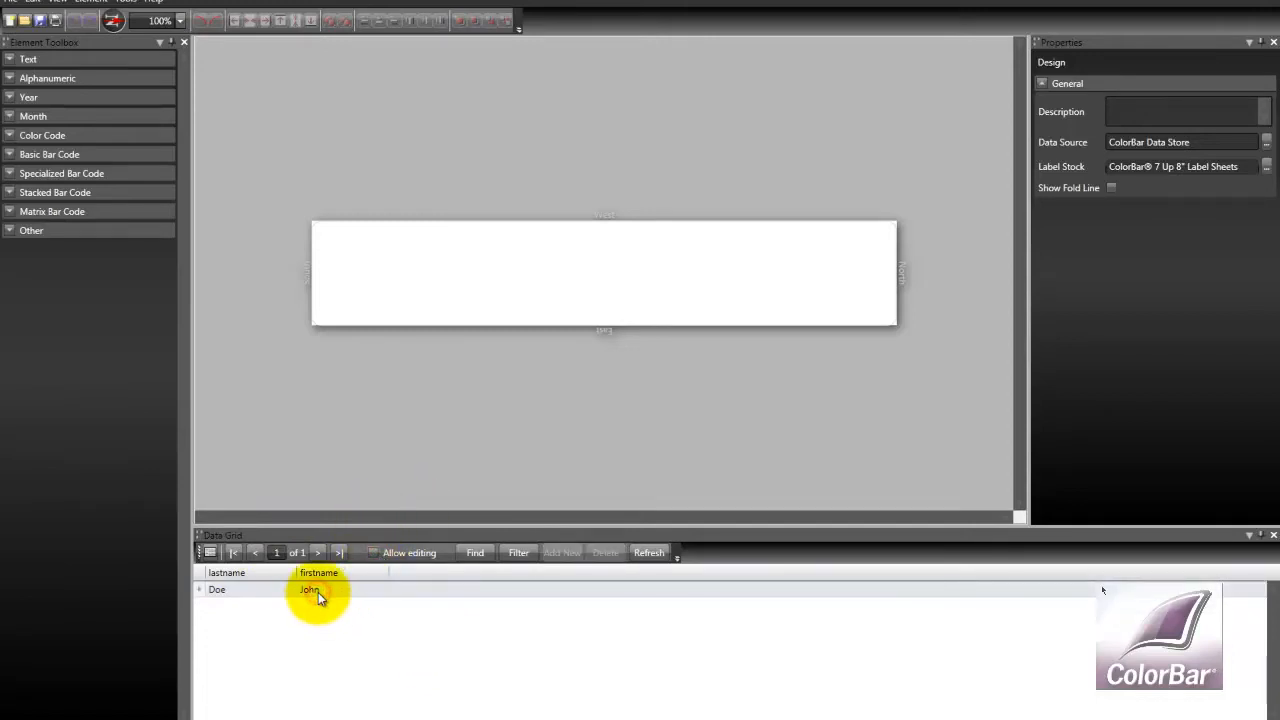
- Drop the green DataFile S-S band onto the label, rotate it upright, and align it left
click(12, 80)
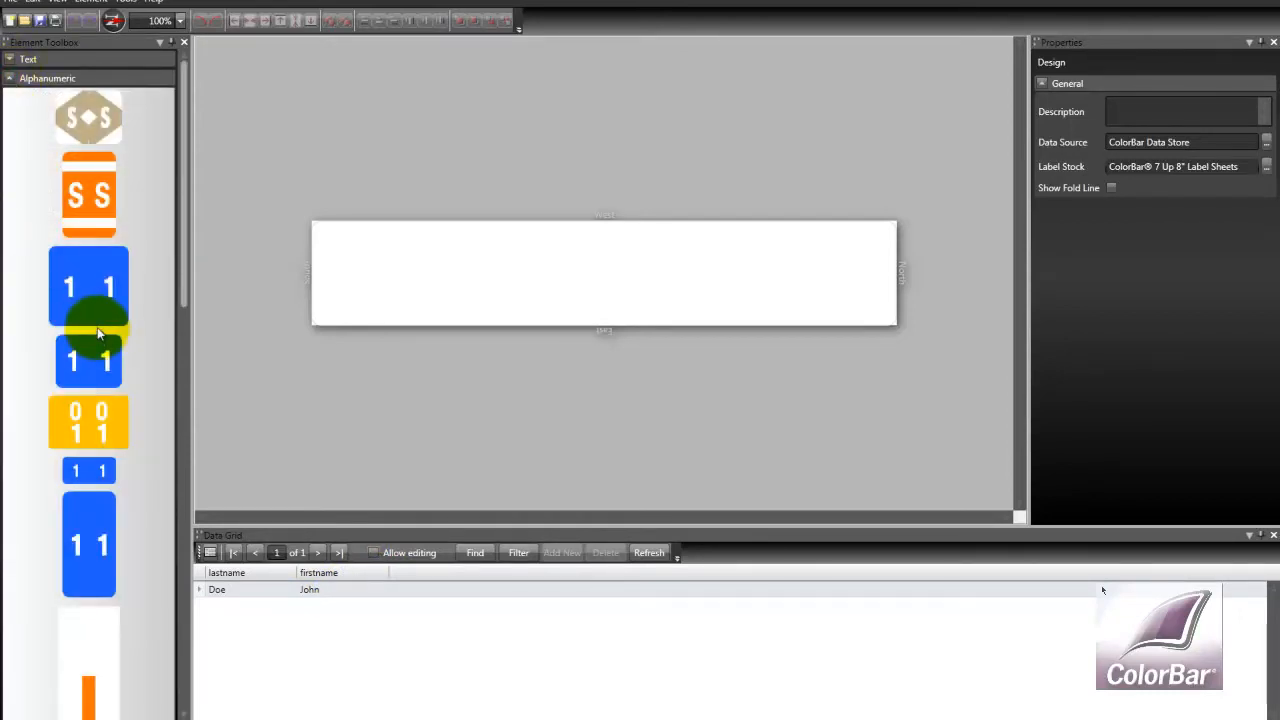
drag(185, 220, 193, 515)
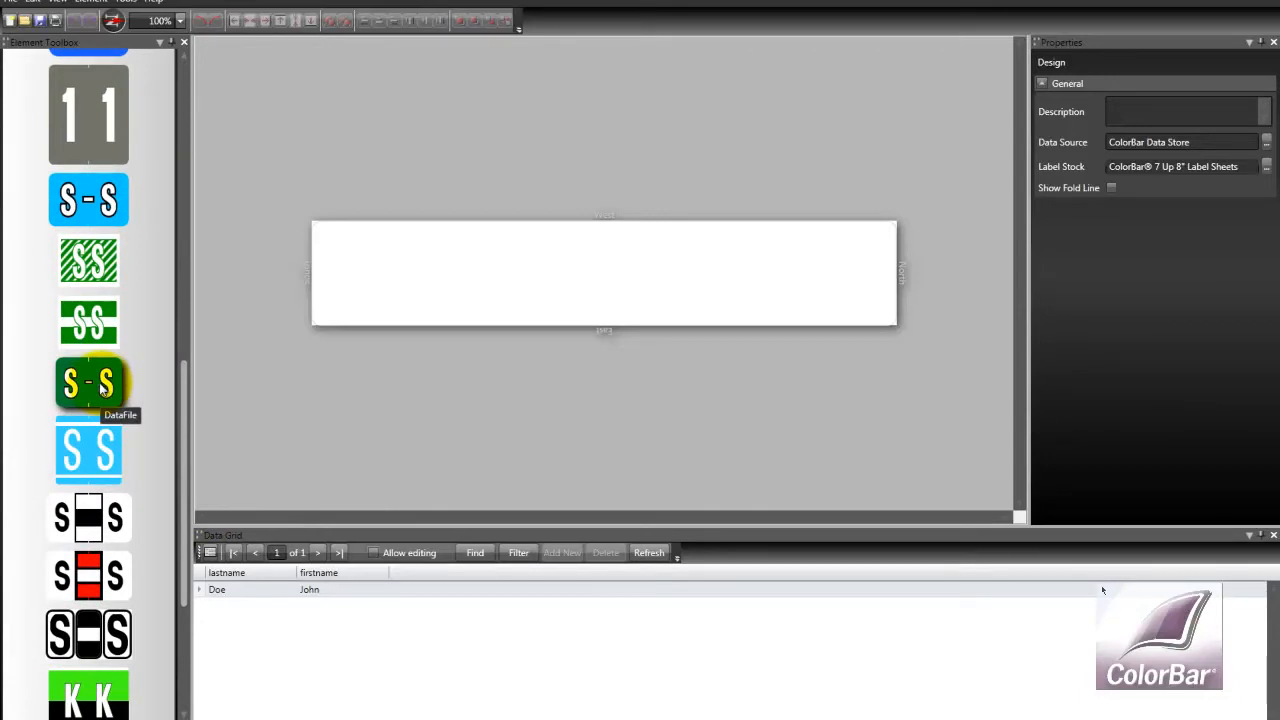
drag(101, 389, 404, 293)
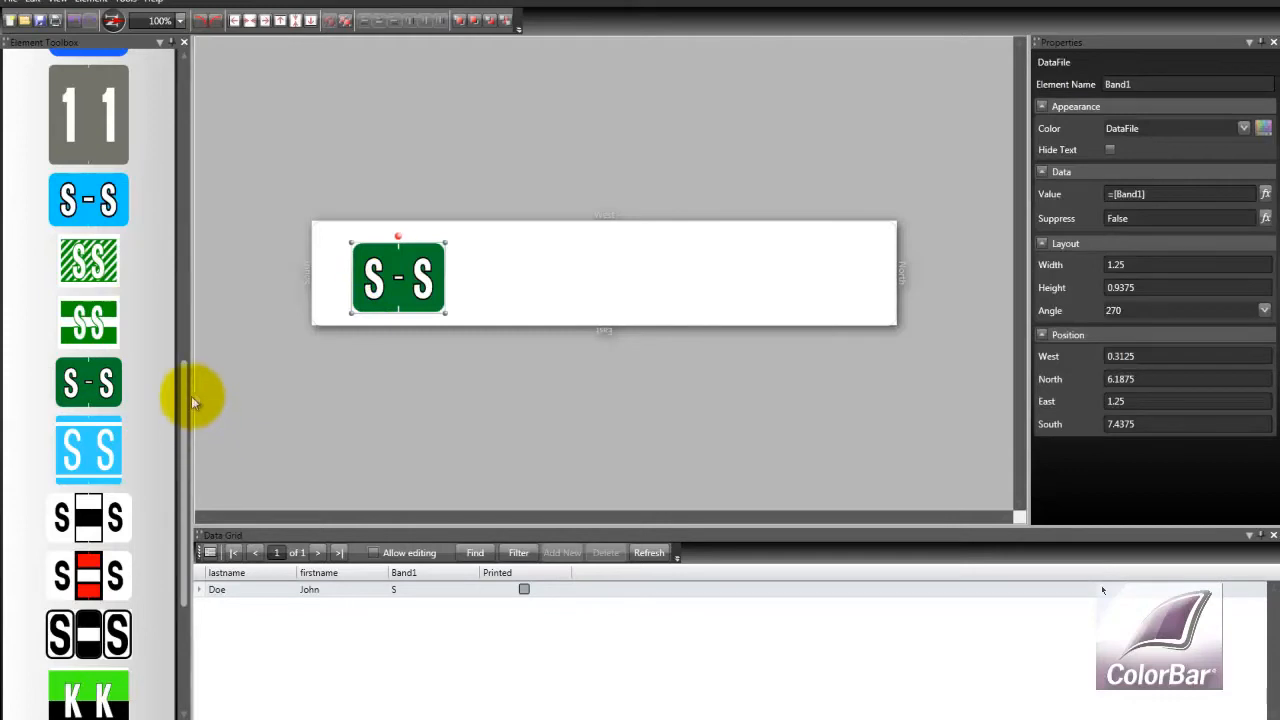
click(215, 25)
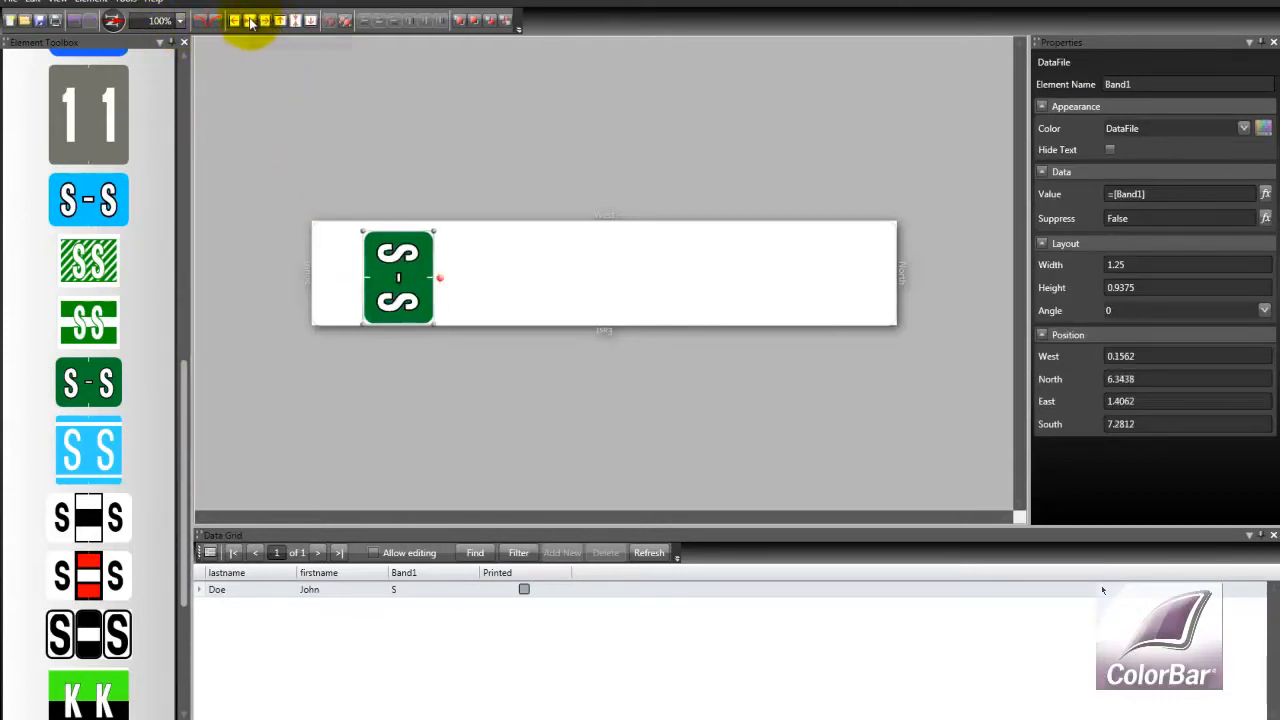
click(311, 22)
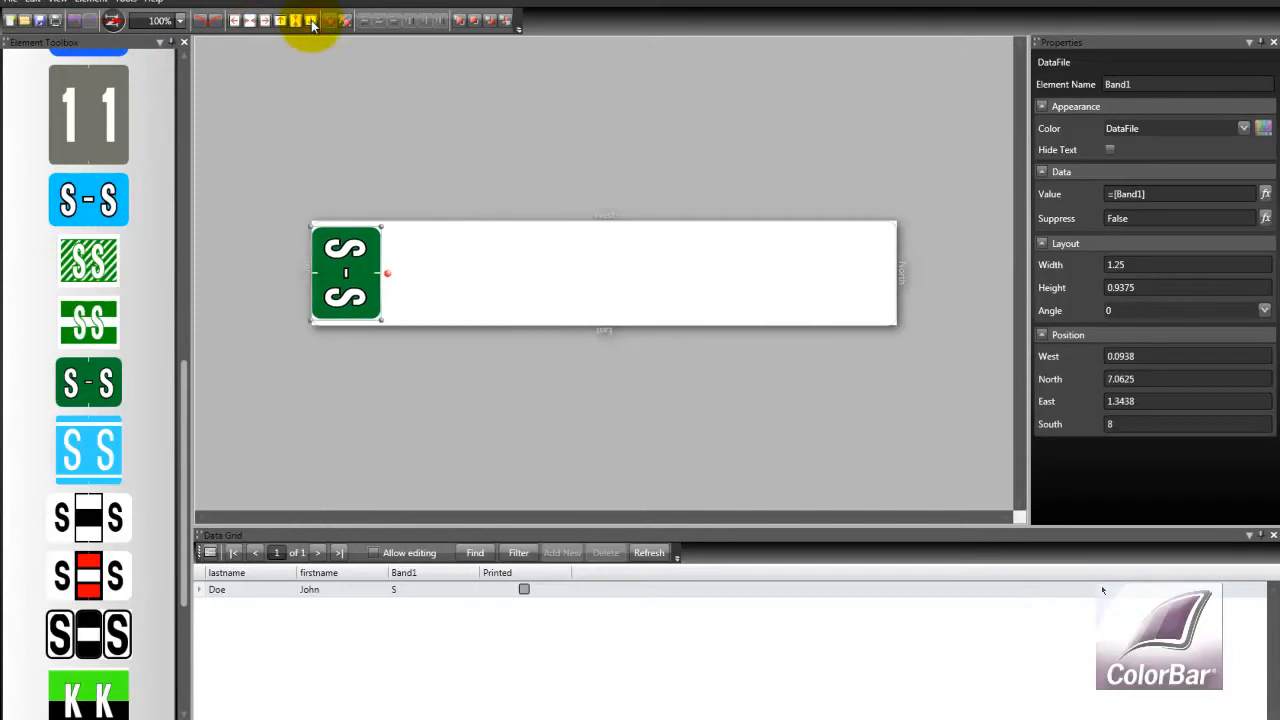
- Set Band1's value to =Substring([lastname], 2, 1) so it shows an orange O
click(1265, 195)
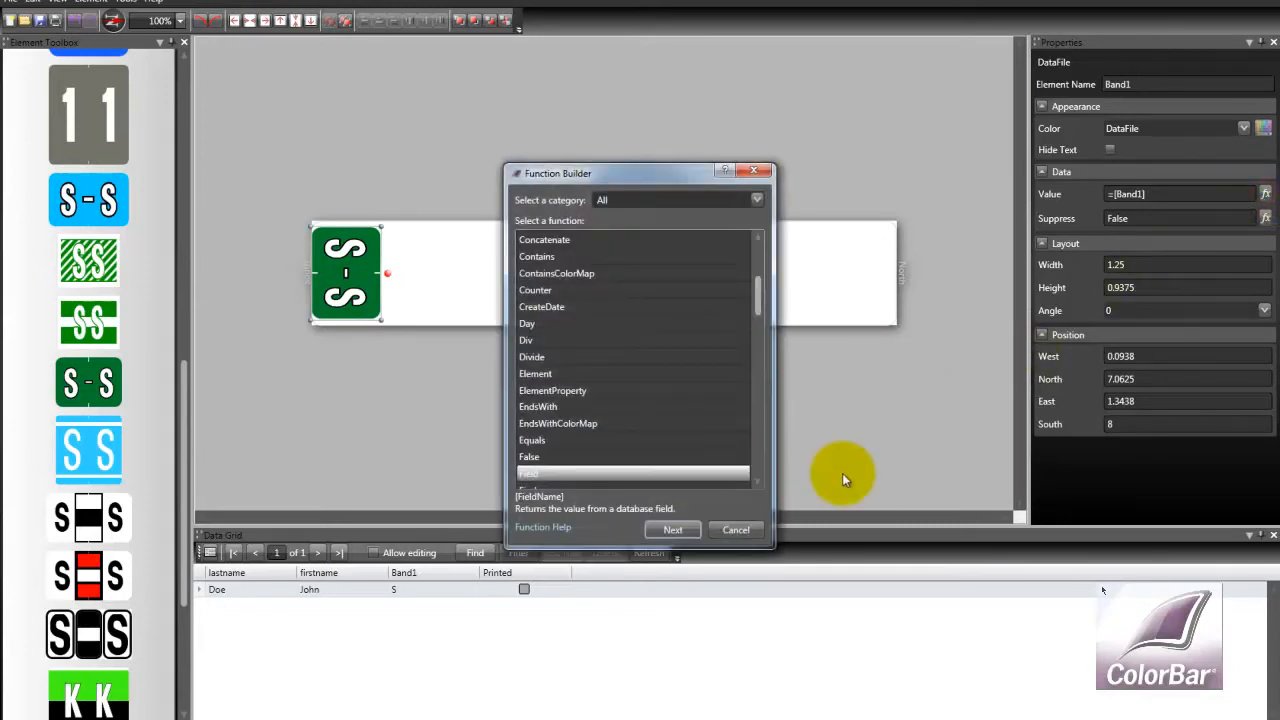
drag(757, 300, 767, 449)
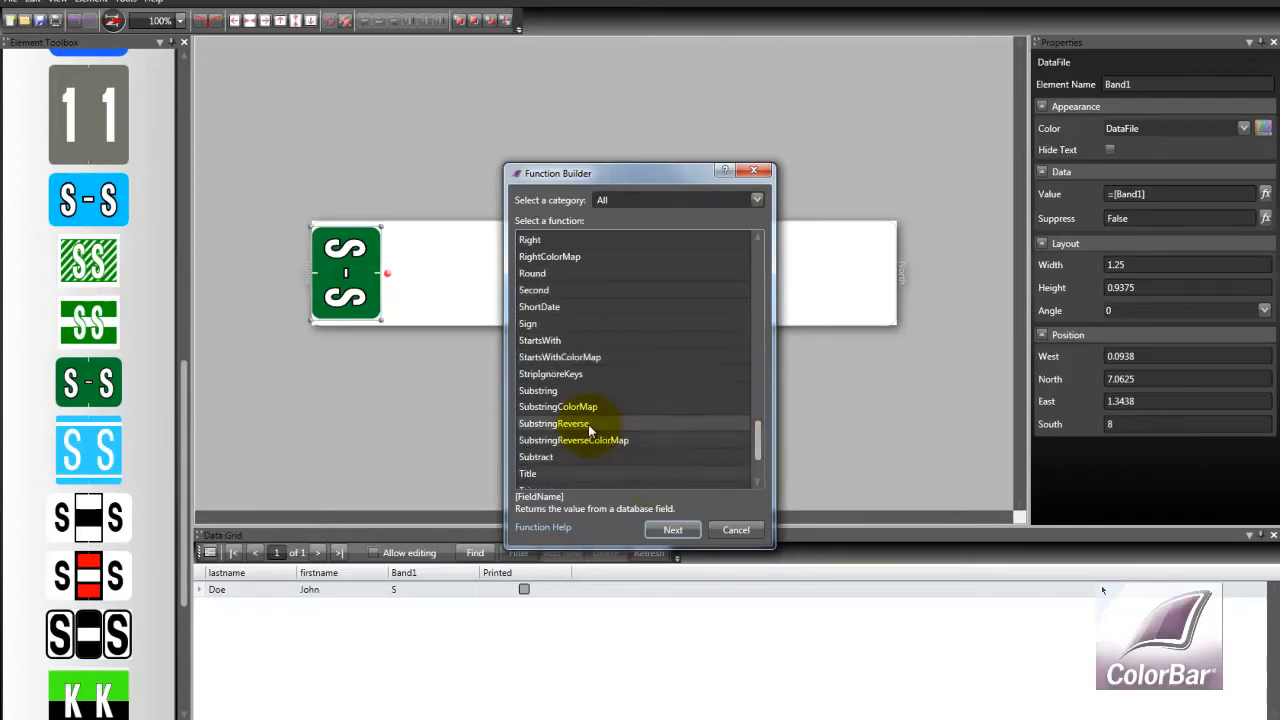
click(537, 391)
click(664, 530)
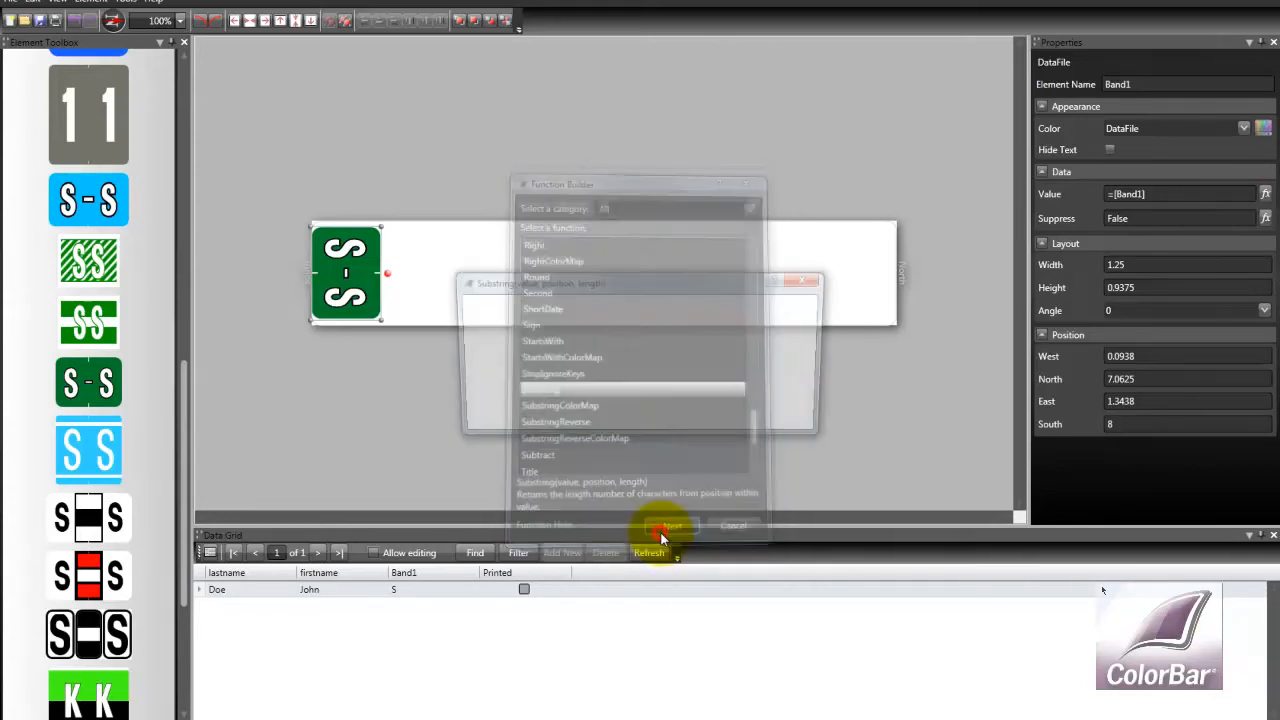
click(718, 328)
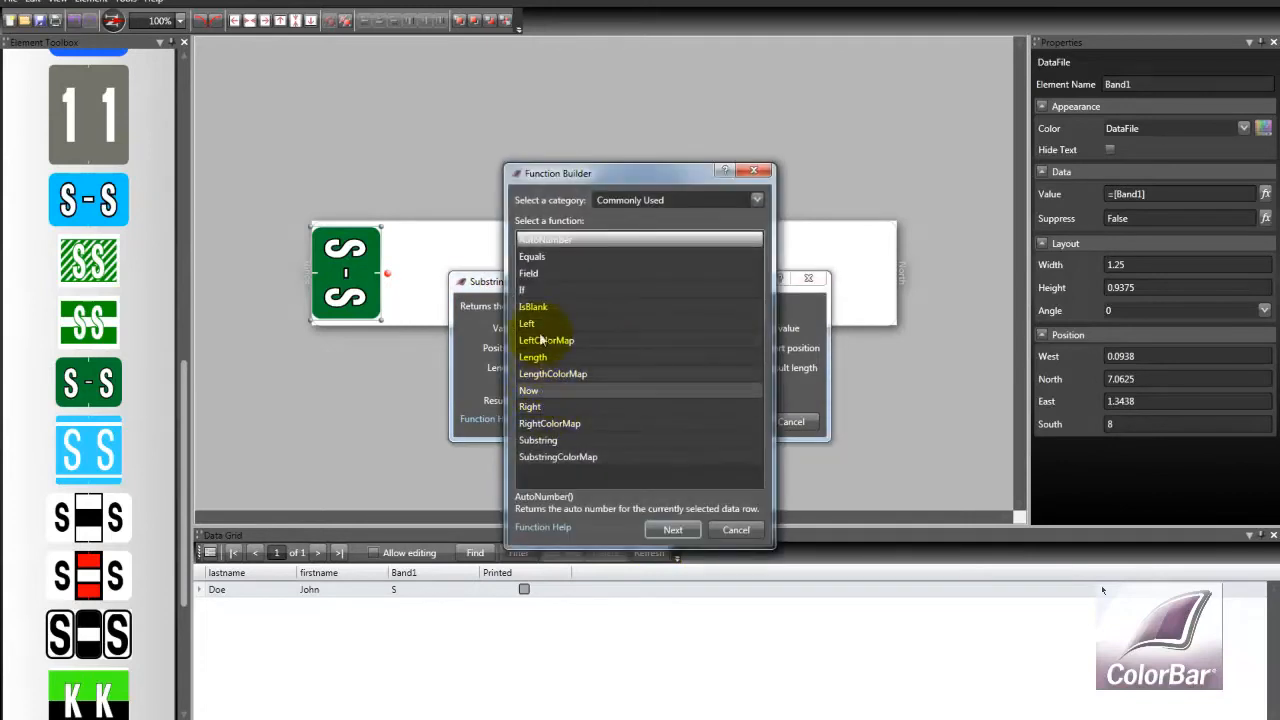
click(530, 274)
click(670, 530)
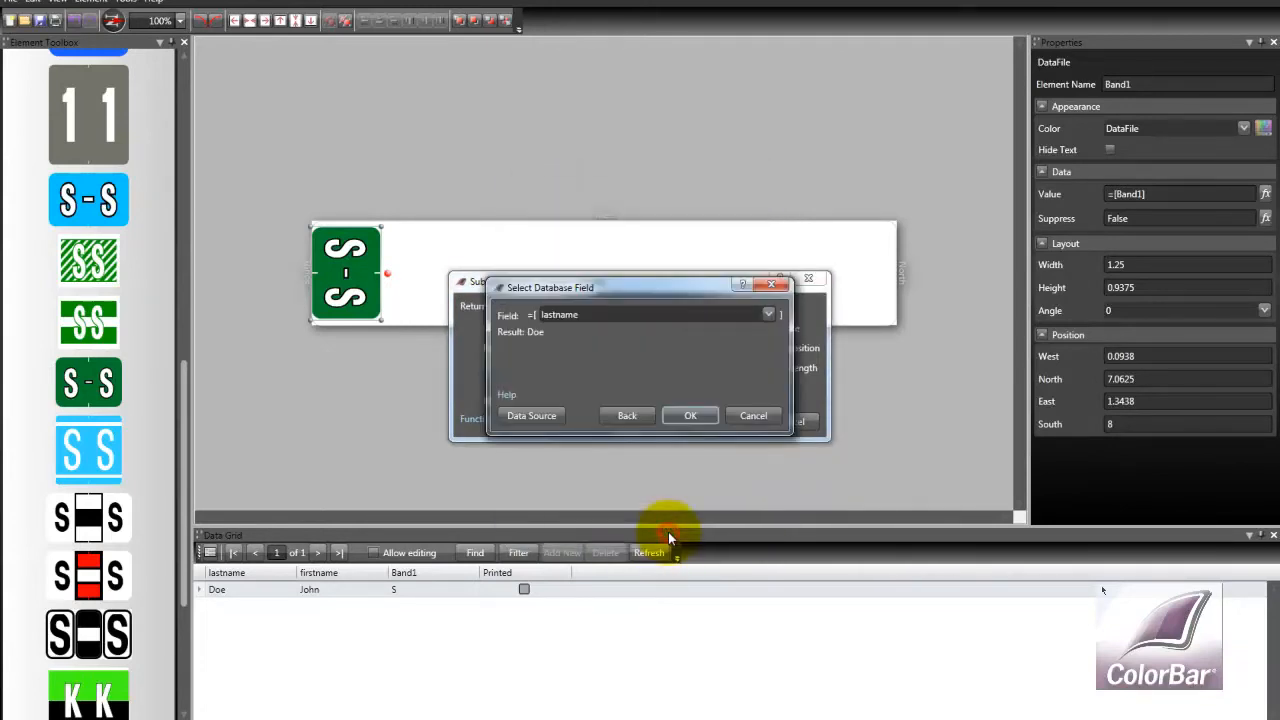
click(690, 415)
click(550, 349)
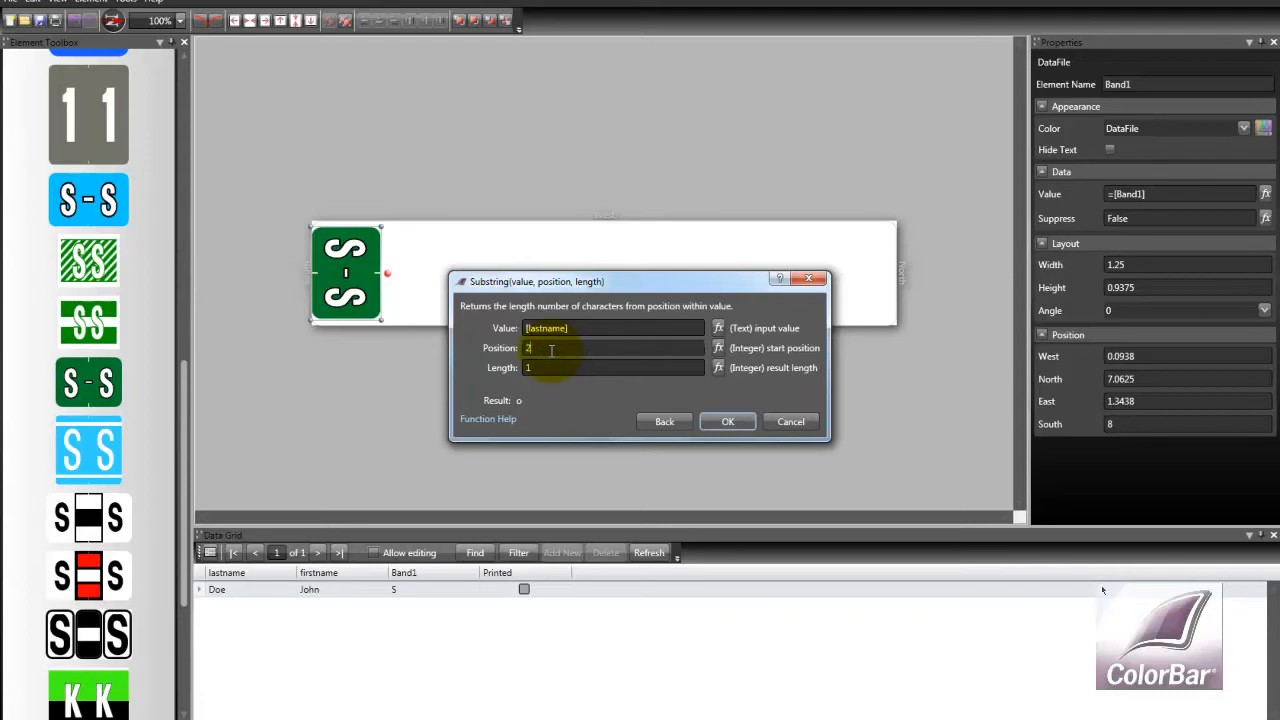
key(Return)
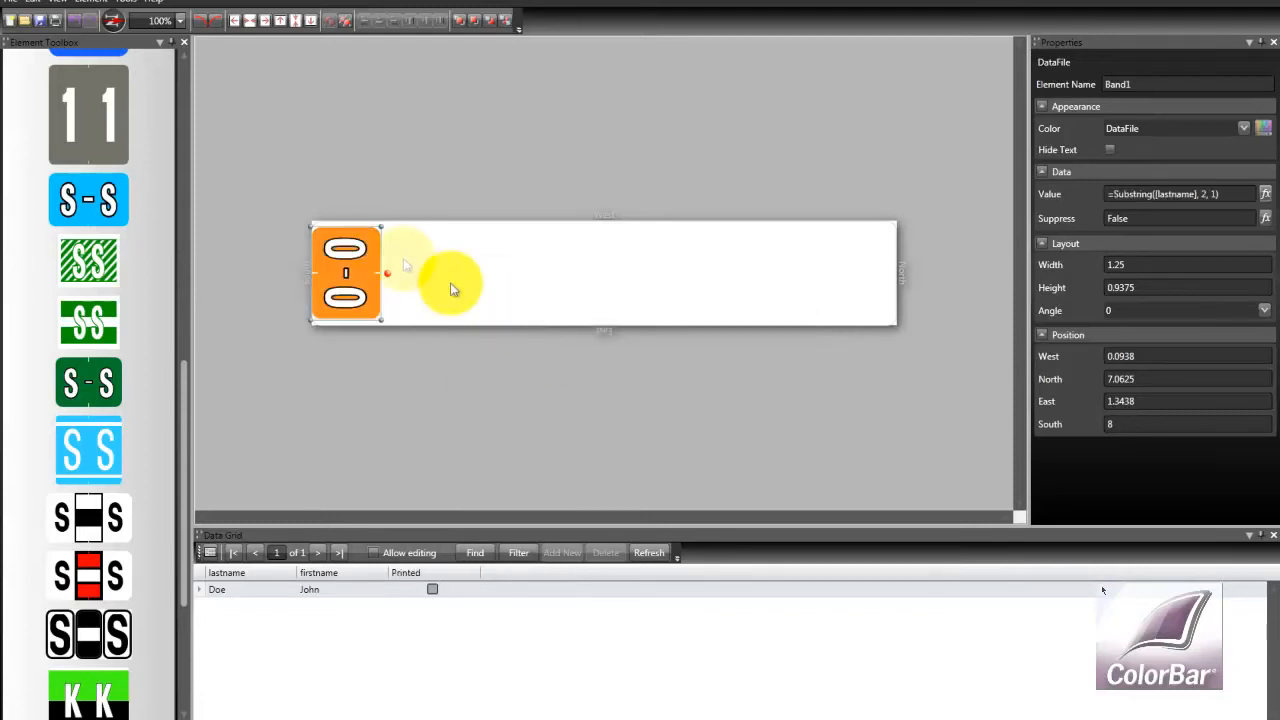
- Duplicate the band, move the copy right, and align it with the first band
right_click(358, 266)
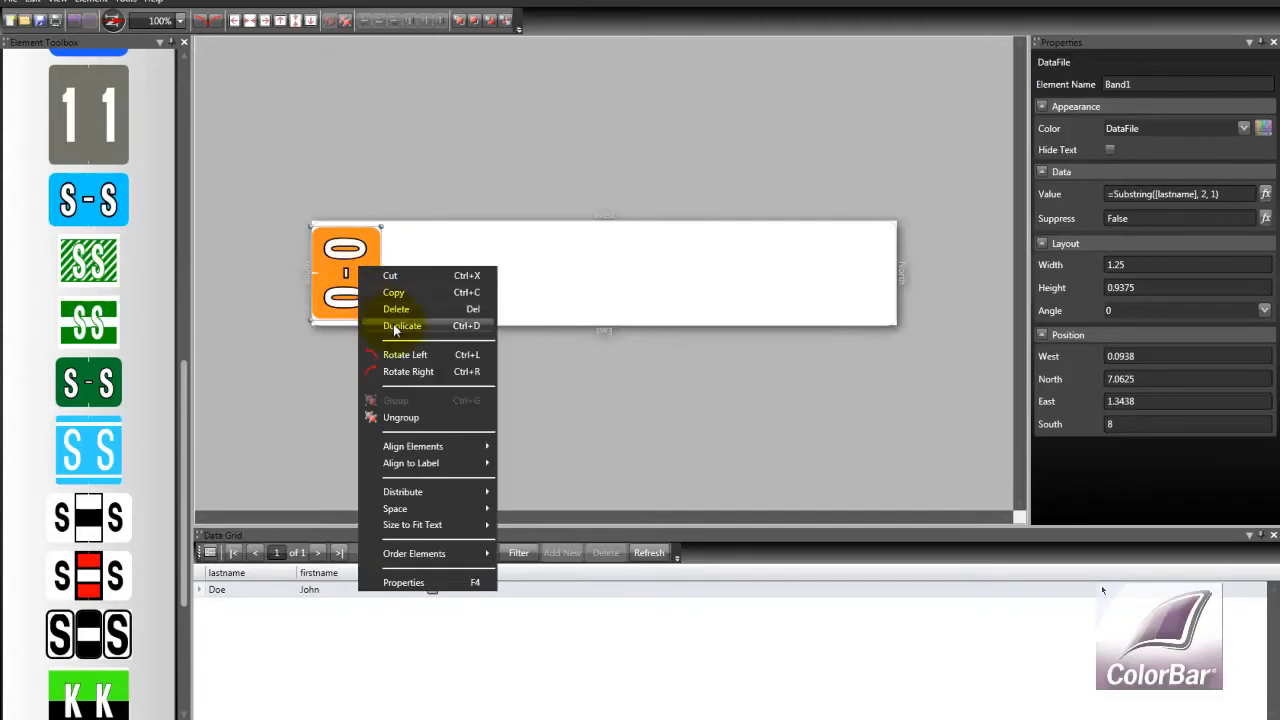
click(396, 326)
drag(394, 323, 421, 298)
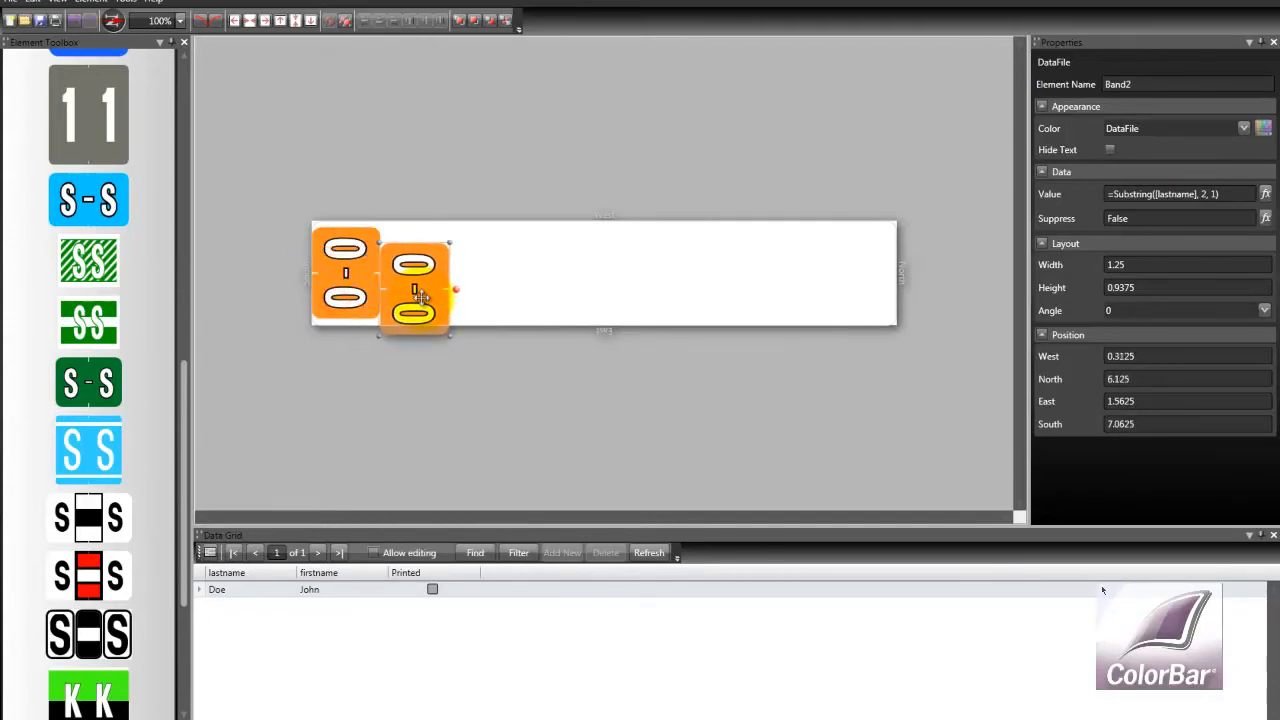
click(250, 20)
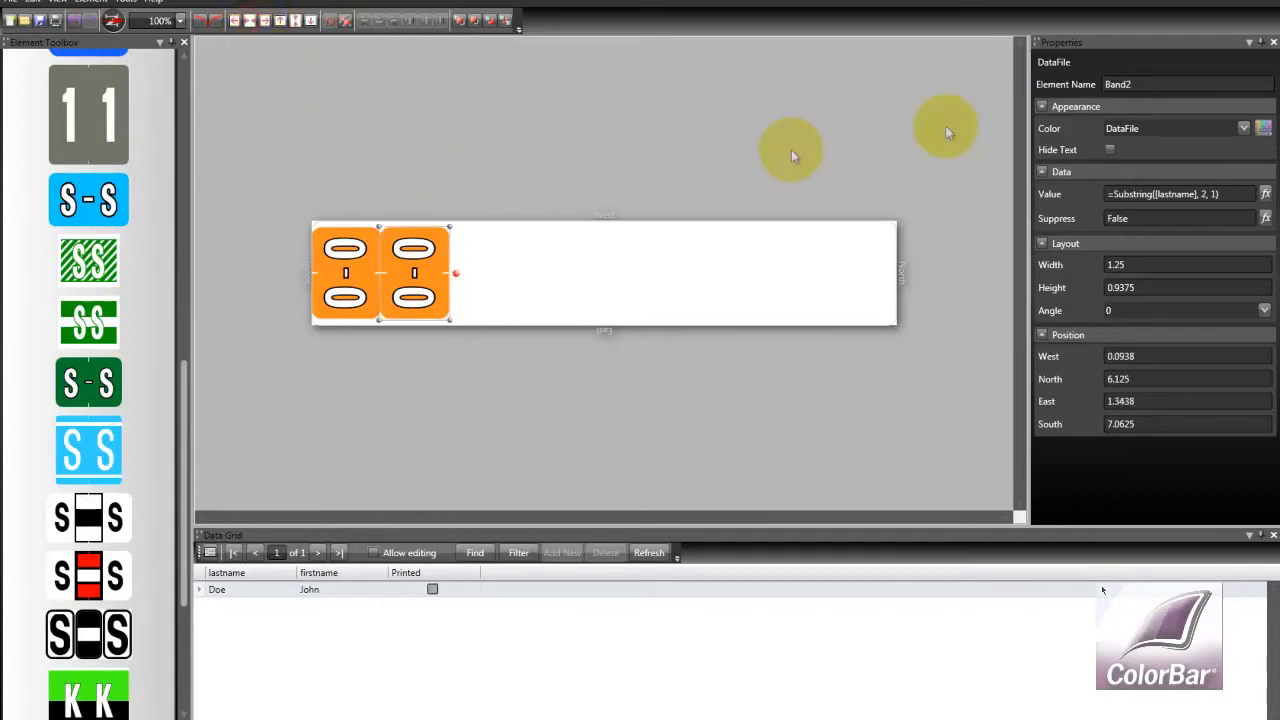
- Change Band2's value to =Substring([lastname], 1, 1) so it shows a dark orange D
click(1207, 195)
click(1206, 194)
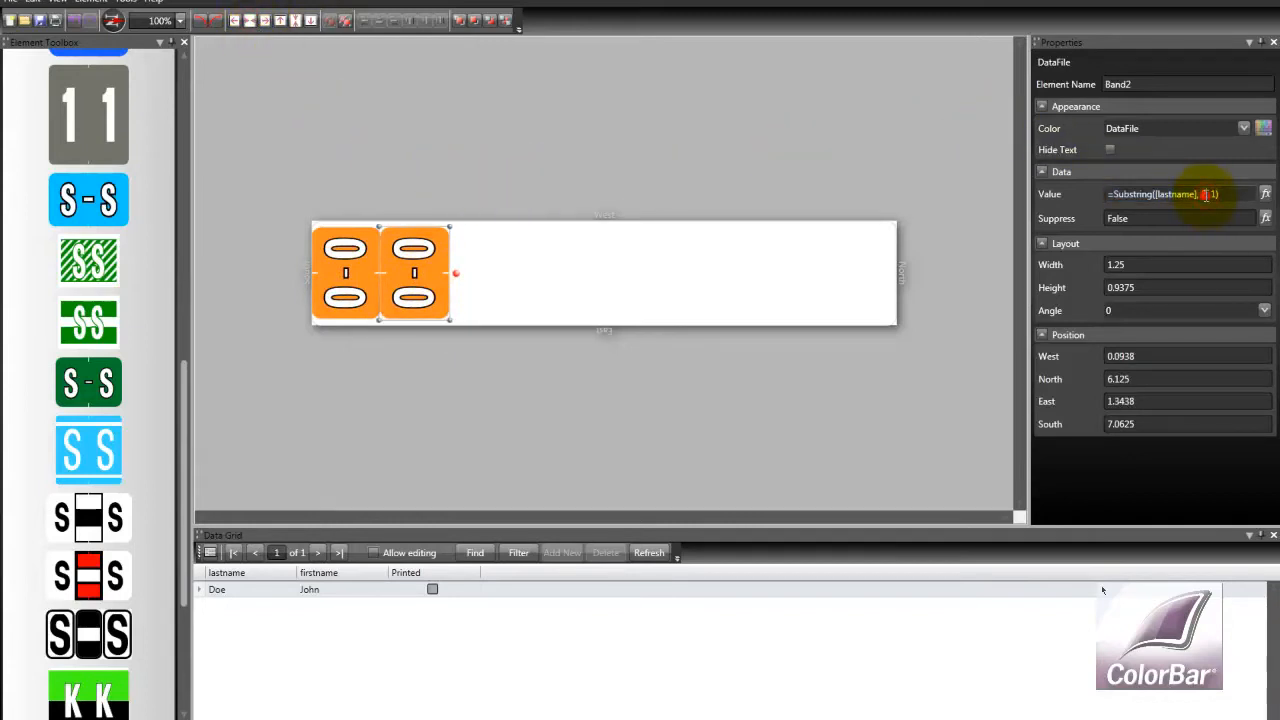
key(BackSpace)
text(1)
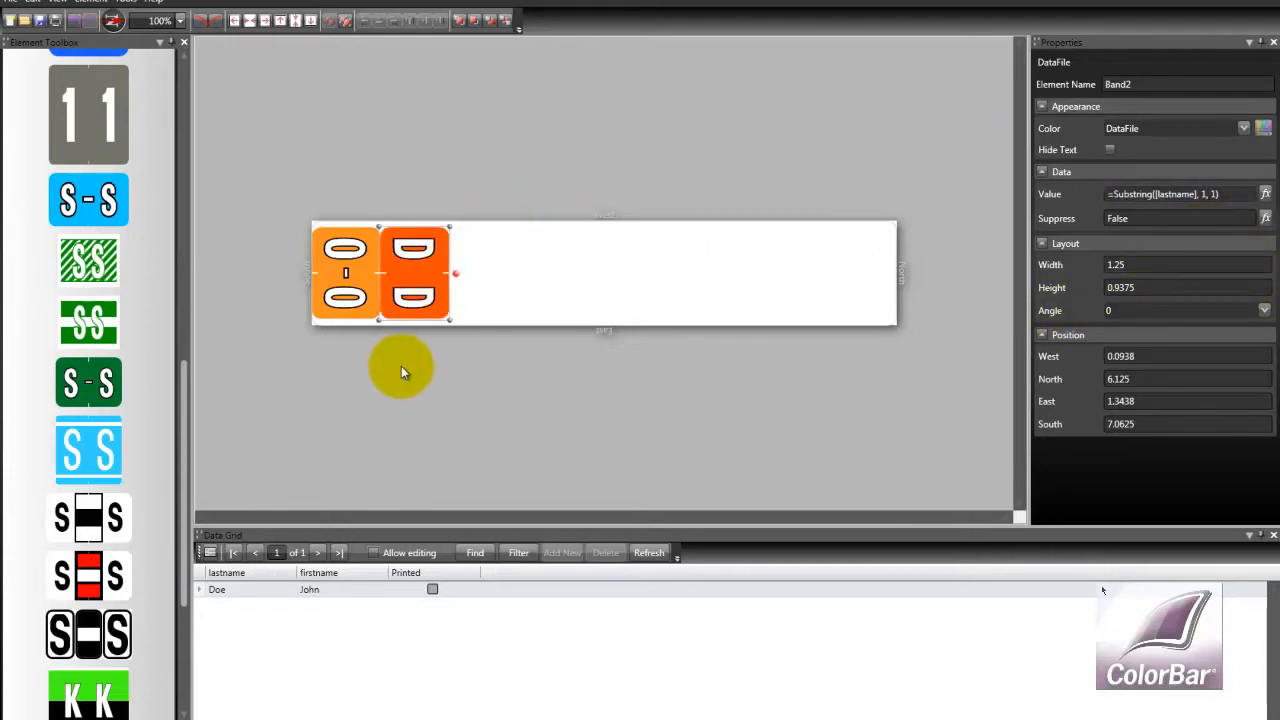
click(181, 467)
drag(182, 436, 182, 88)
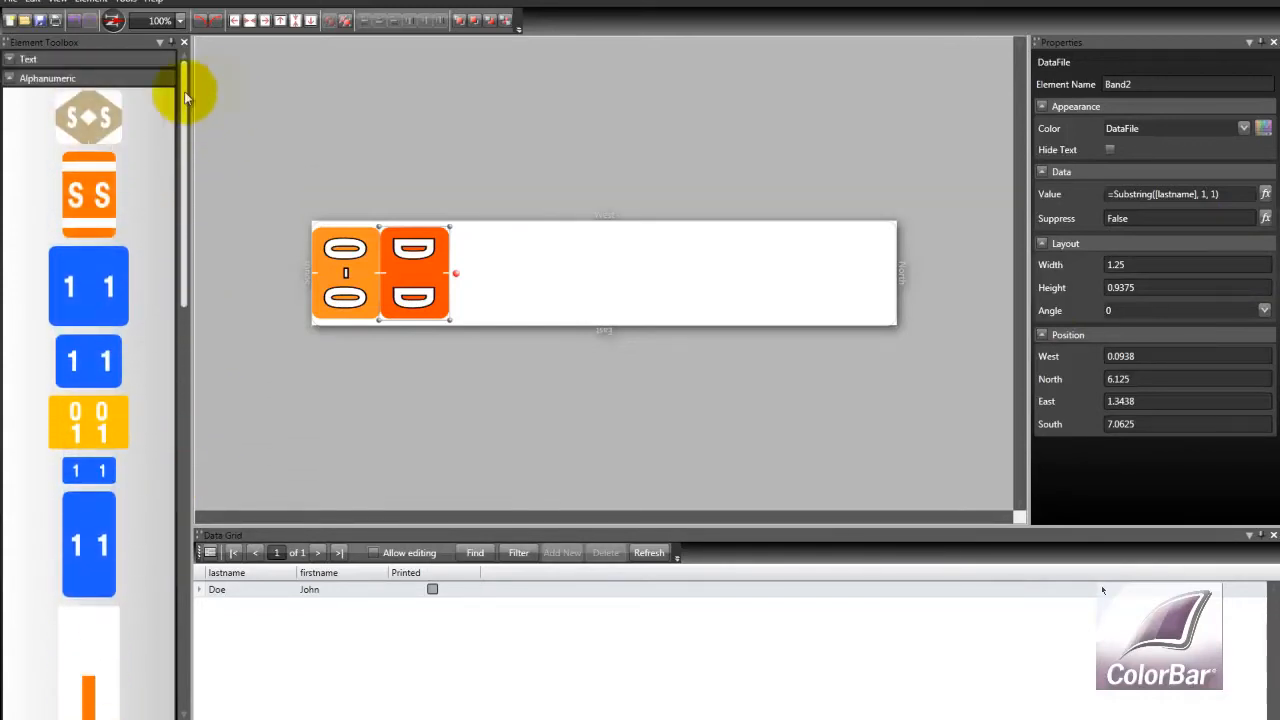
- Place a Text Line element on the label right of the colour bands
click(9, 78)
click(9, 61)
drag(70, 77, 553, 243)
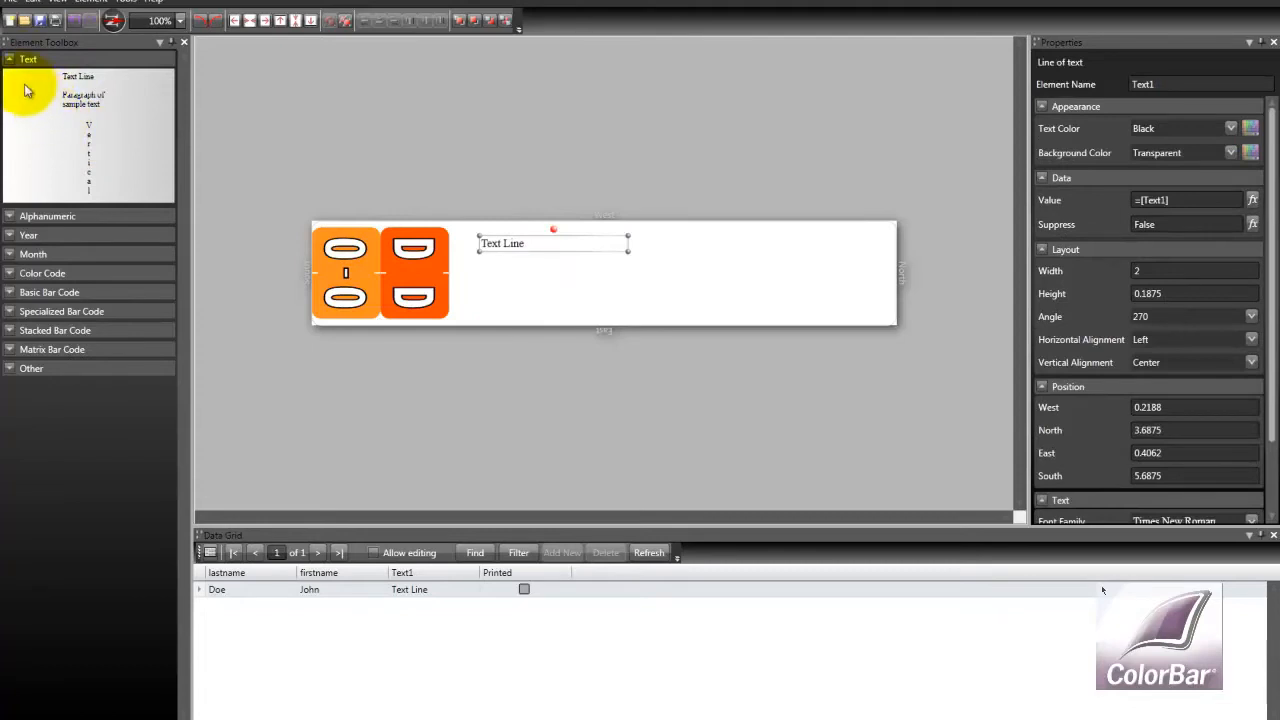
click(9, 59)
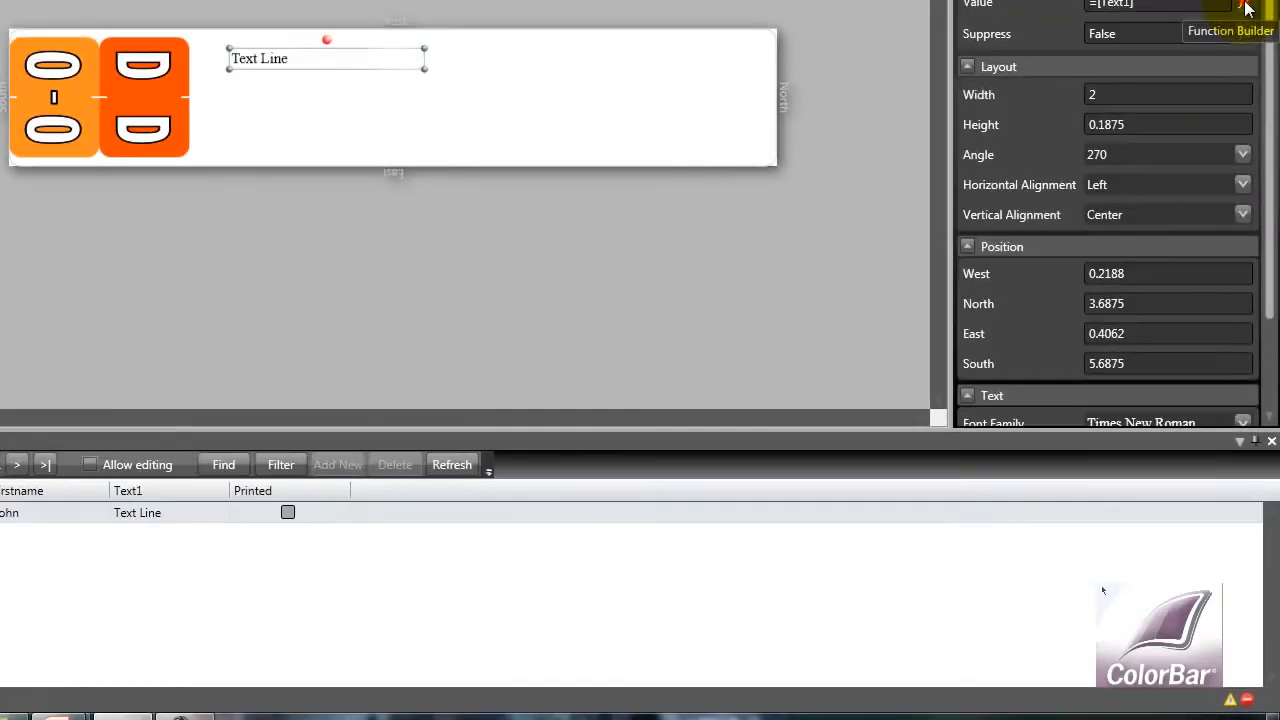
- Start a Concatenate formula with Field [lastname] as Text1 and ", " as Text2
click(1253, 200)
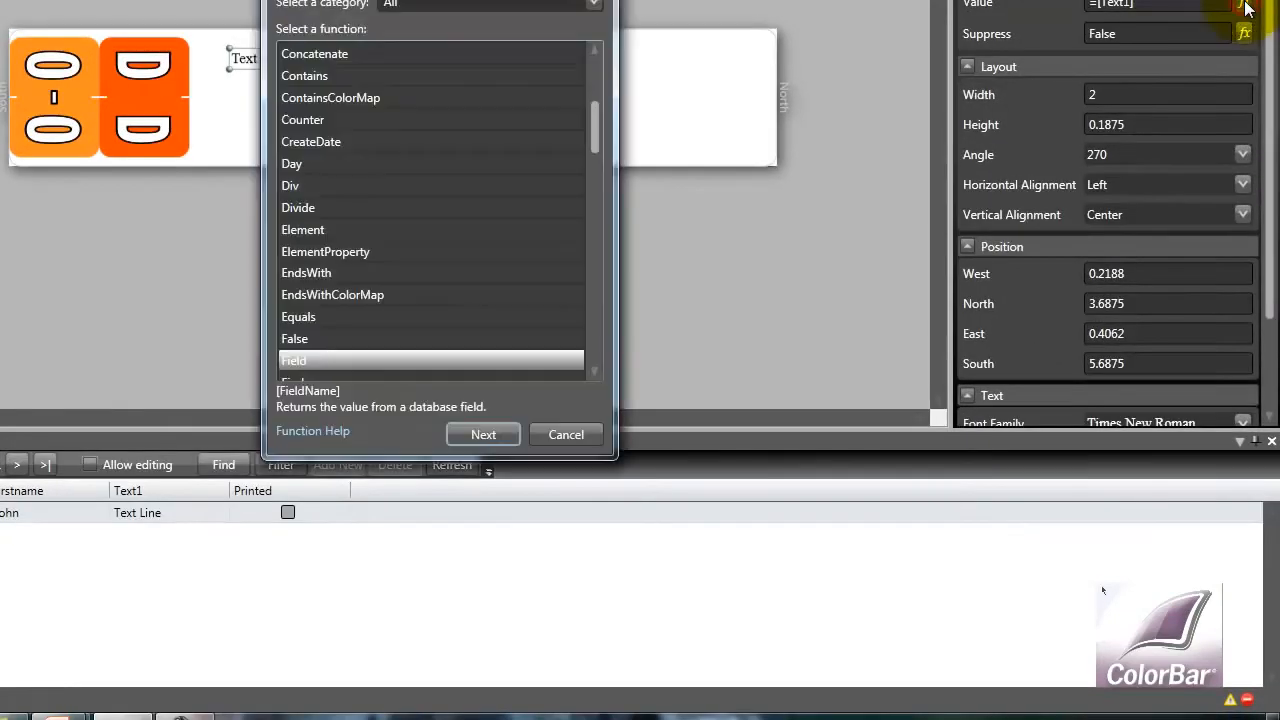
click(333, 53)
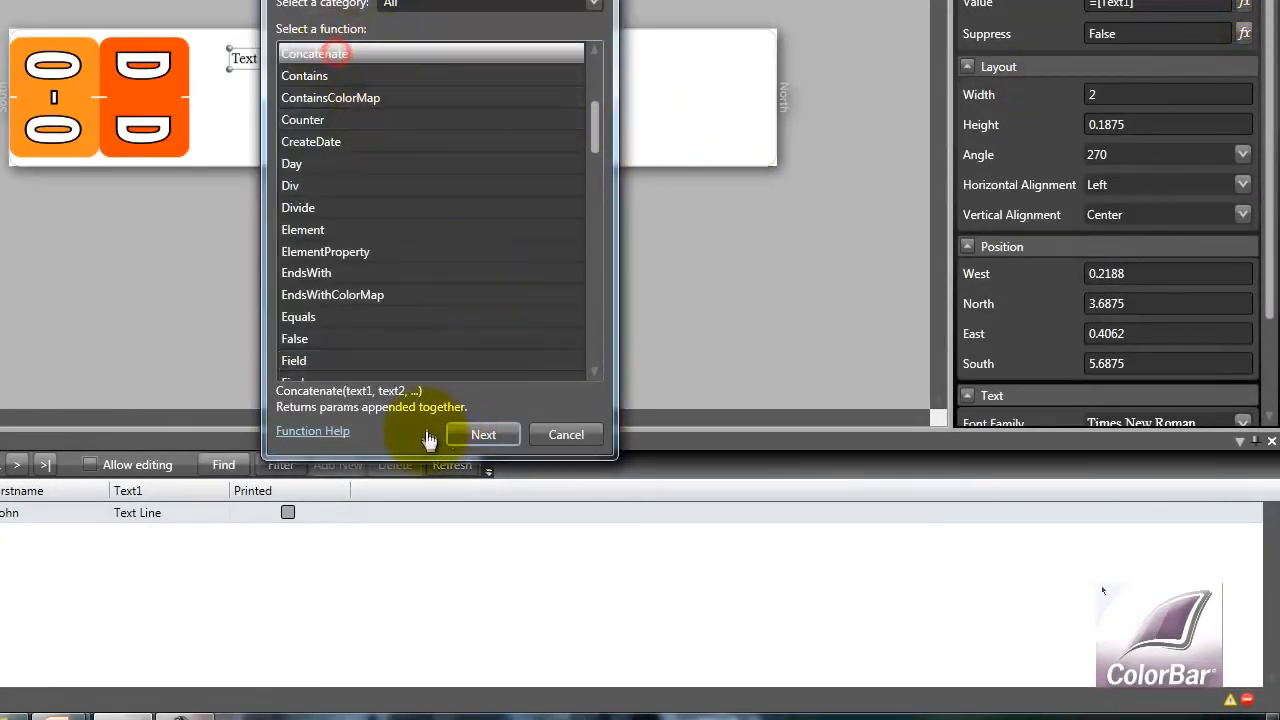
click(487, 434)
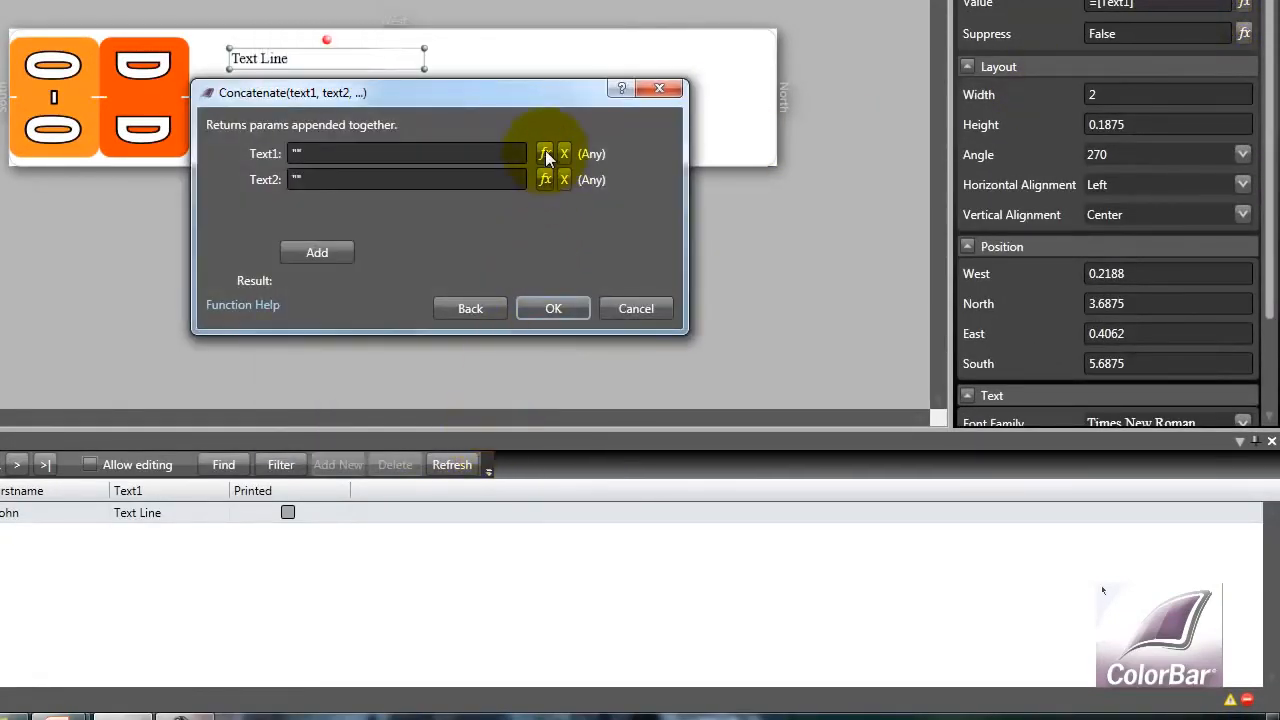
click(545, 155)
click(308, 96)
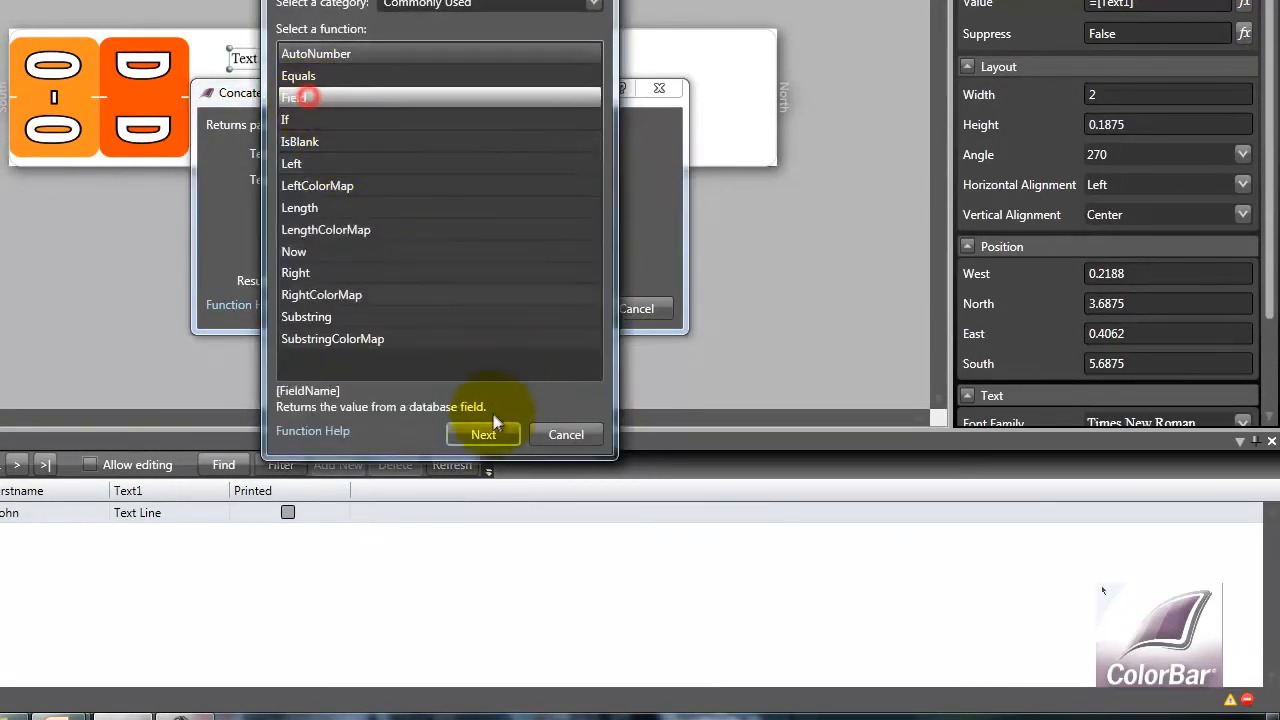
click(481, 434)
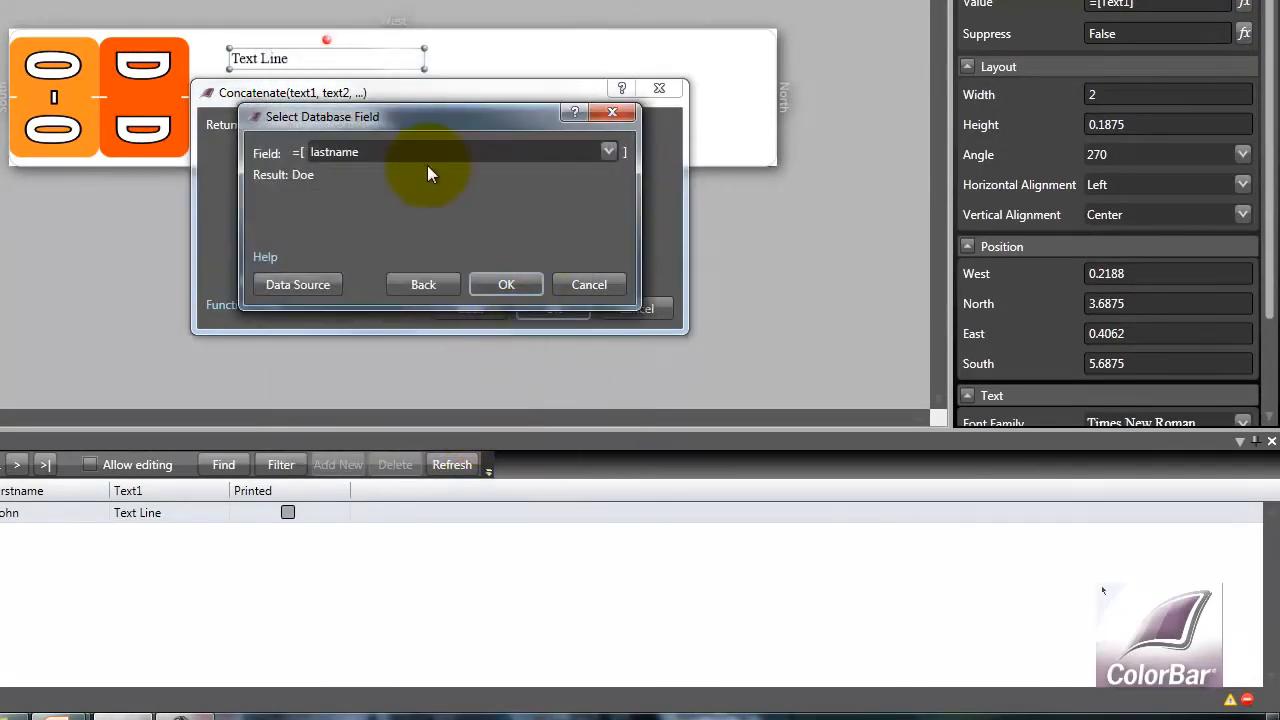
click(508, 285)
click(324, 178)
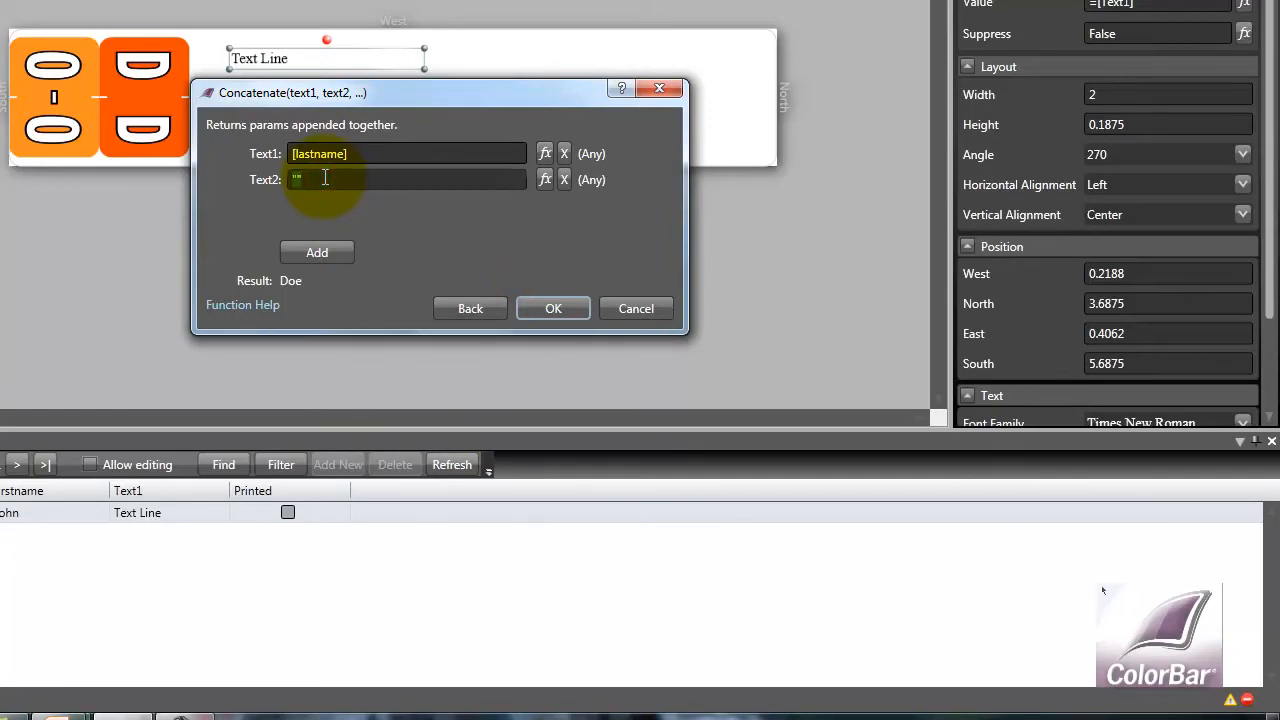
text(",)
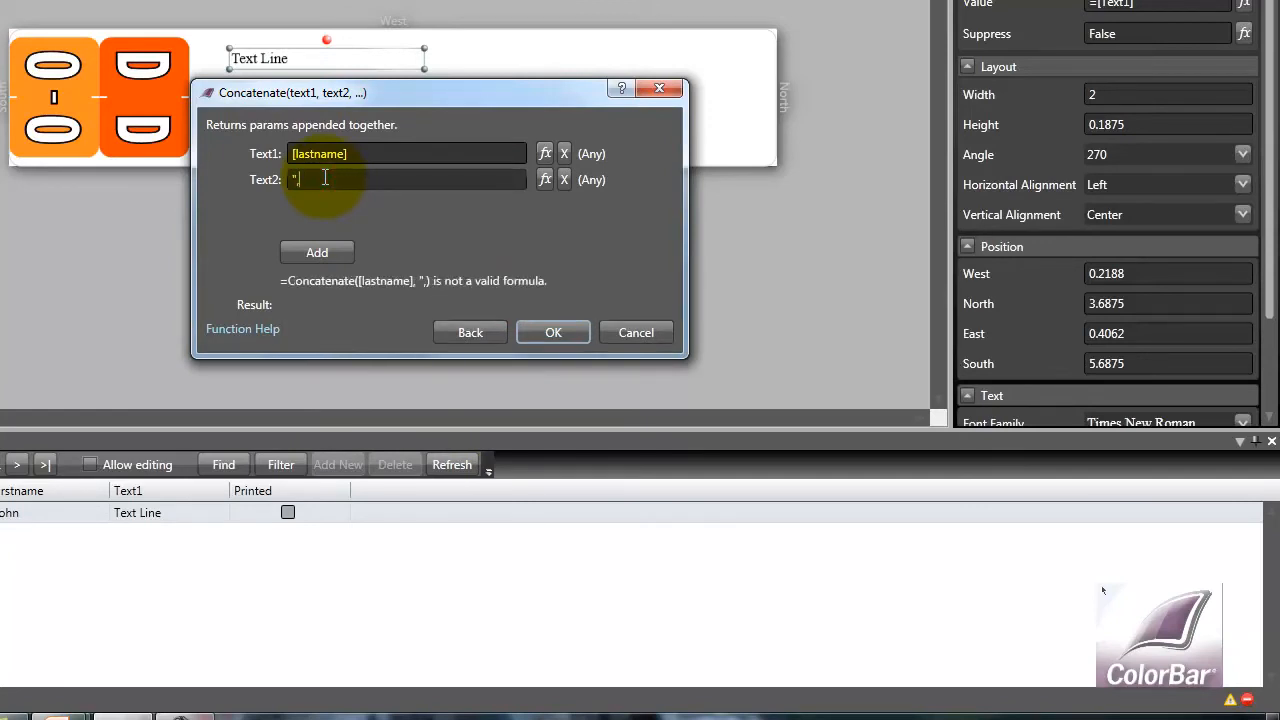
text( ")
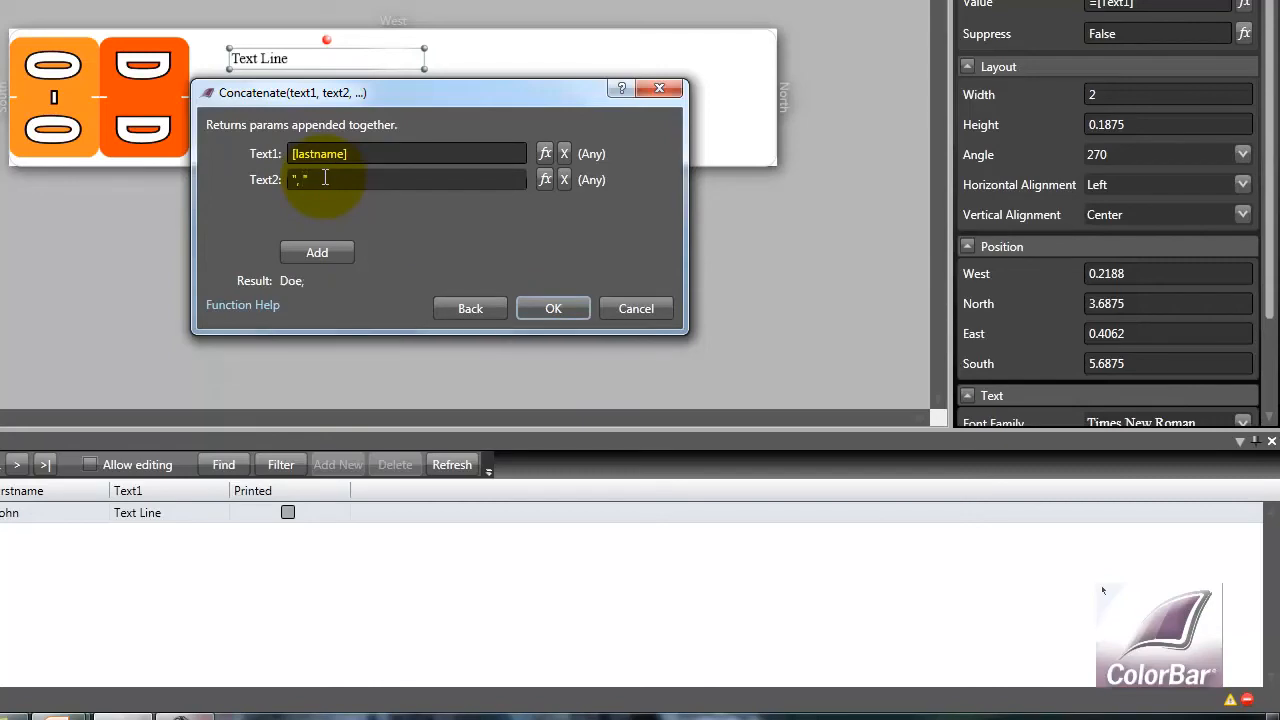
- Add Field [firstname] as Text3 and apply the concatenated name formula to Text1
click(310, 254)
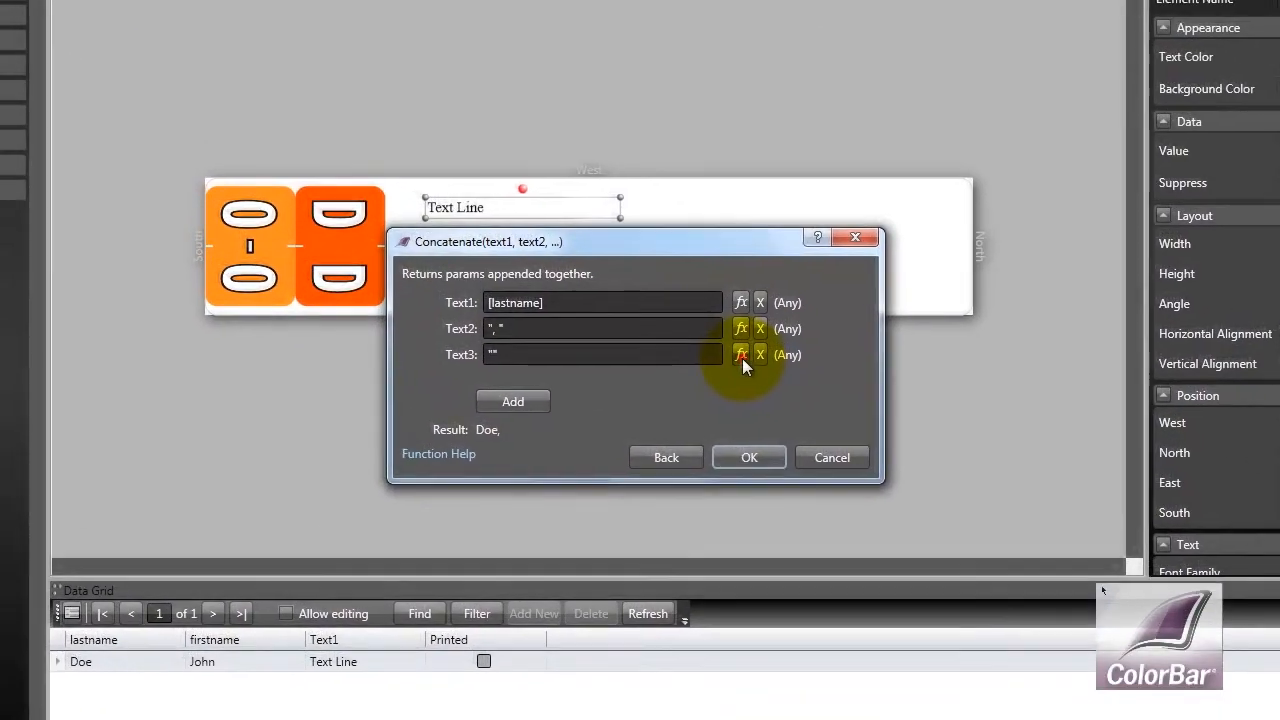
click(545, 205)
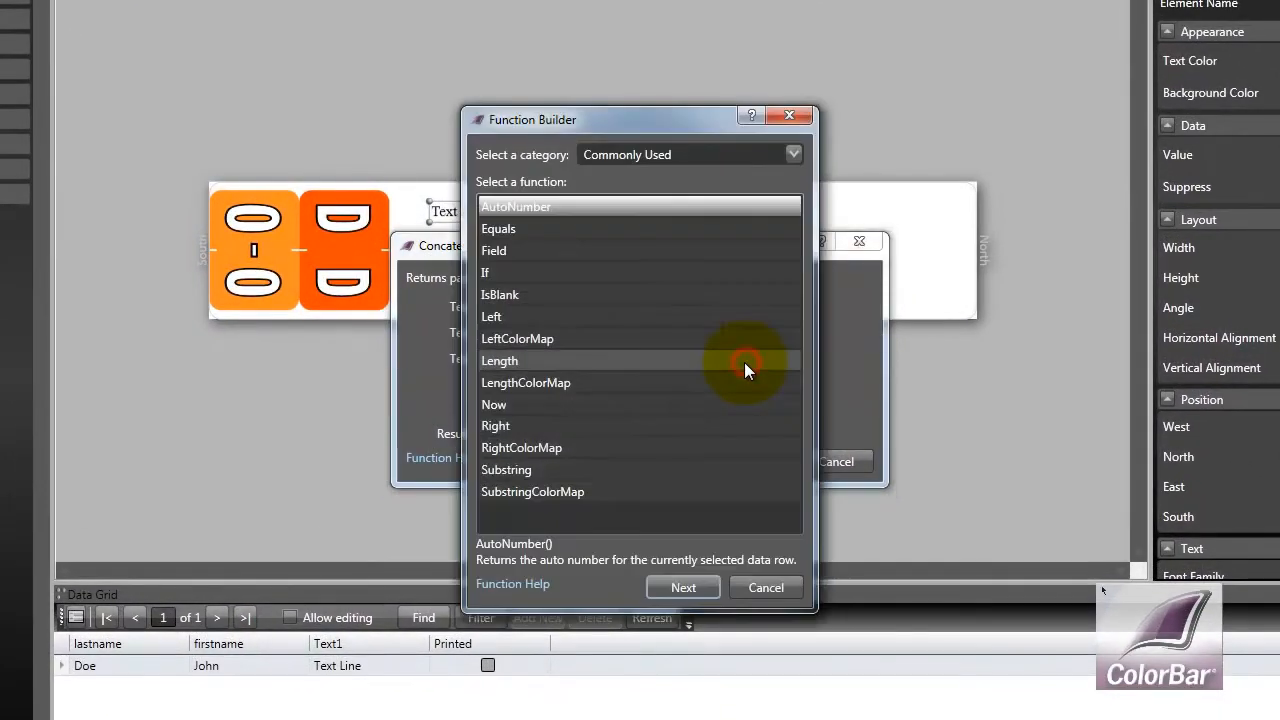
click(537, 250)
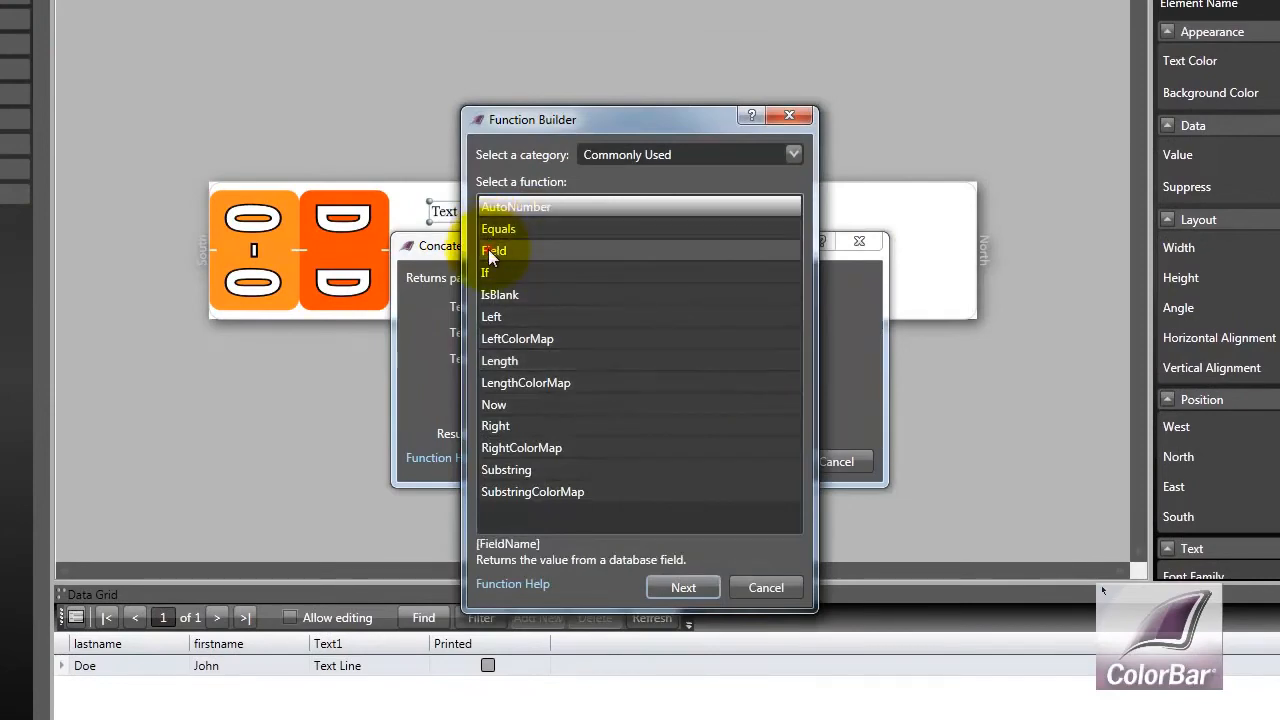
click(694, 588)
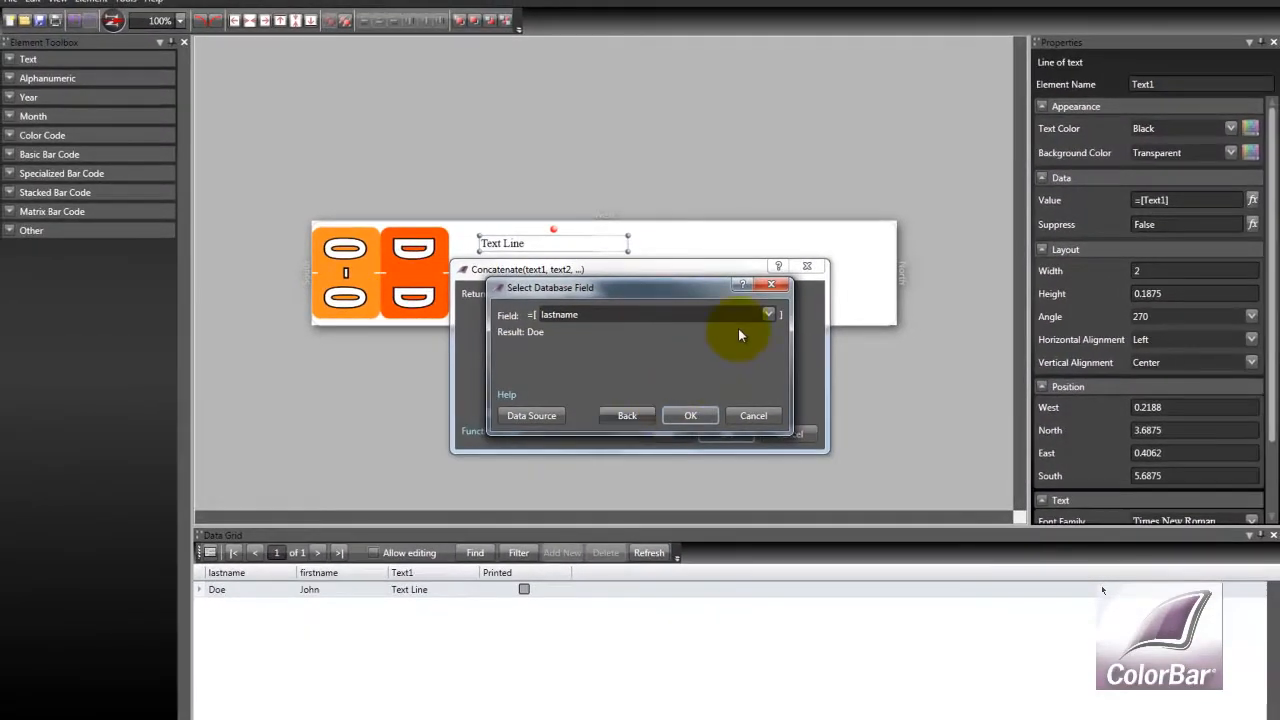
click(770, 313)
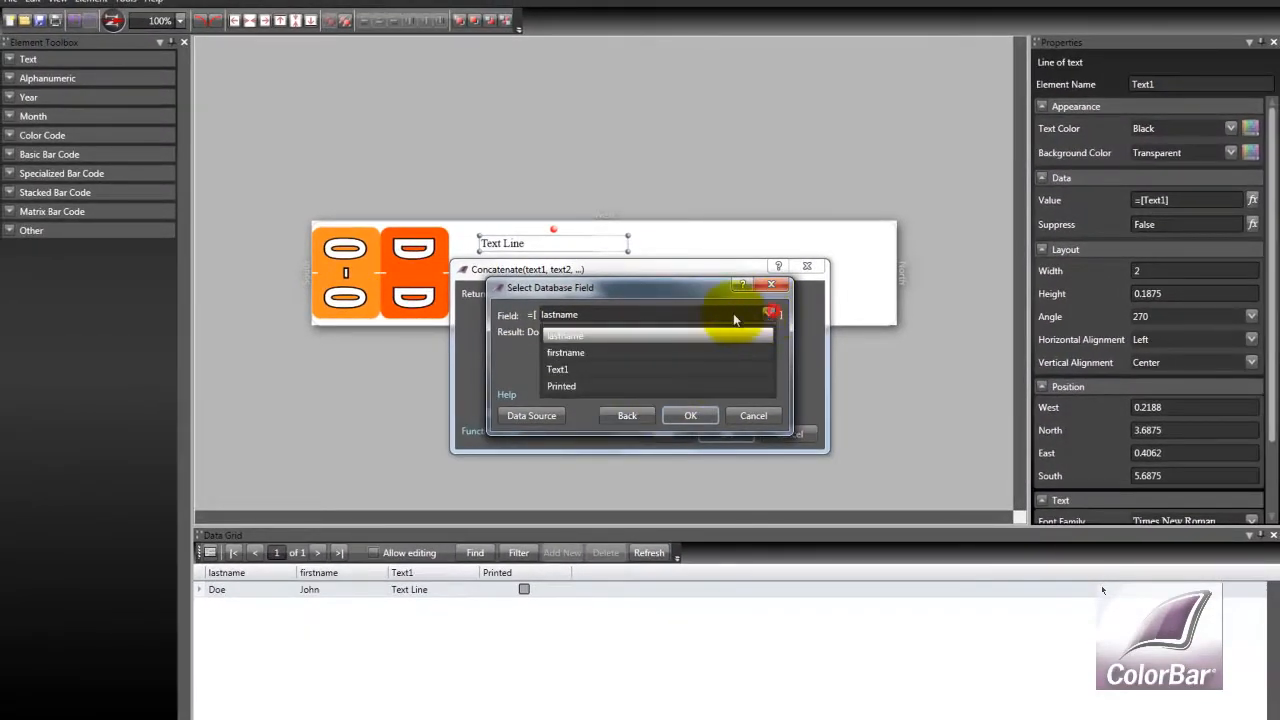
click(584, 355)
click(682, 418)
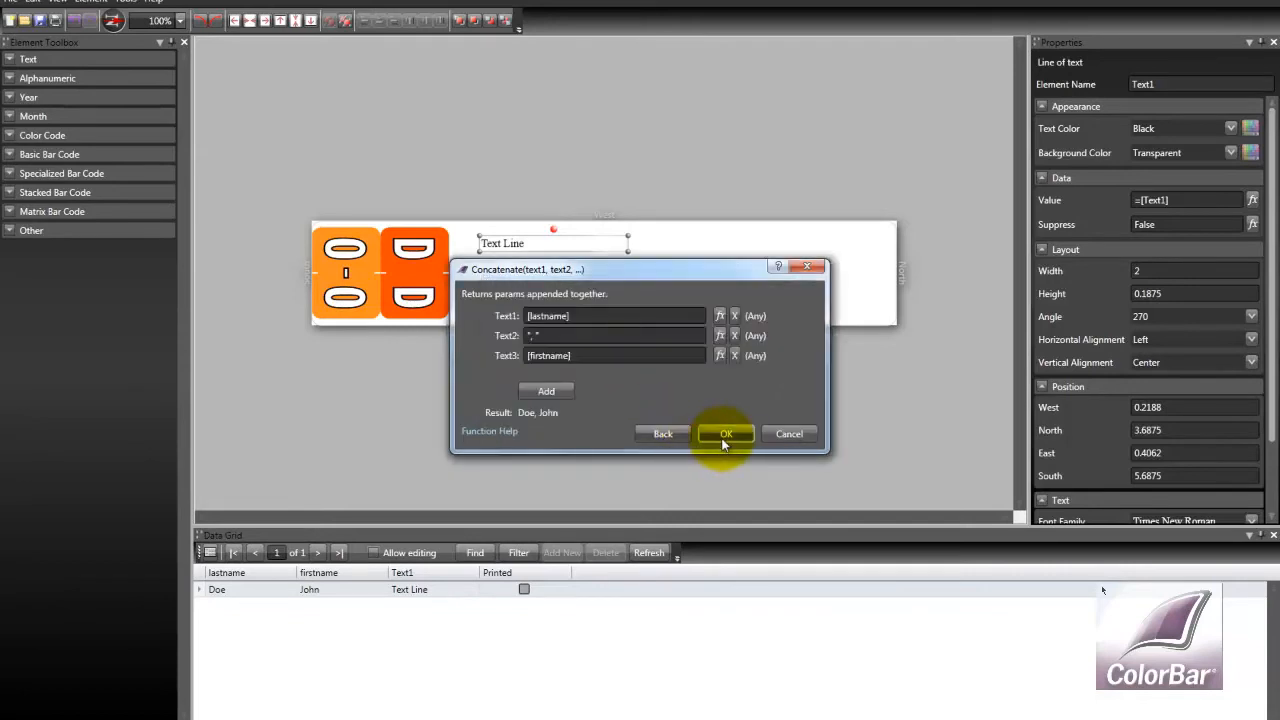
click(721, 433)
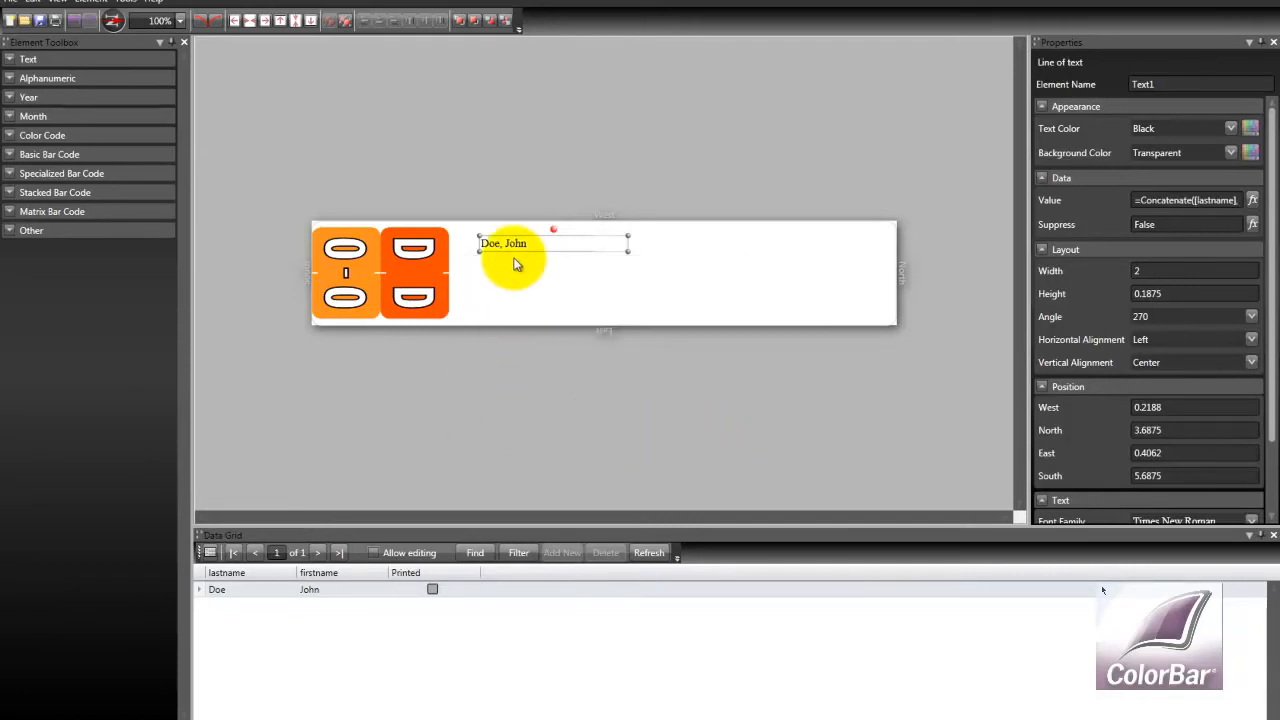
- Reposition the name text, duplicate it below as Text2, and left-align both lines
drag(512, 248, 440, 267)
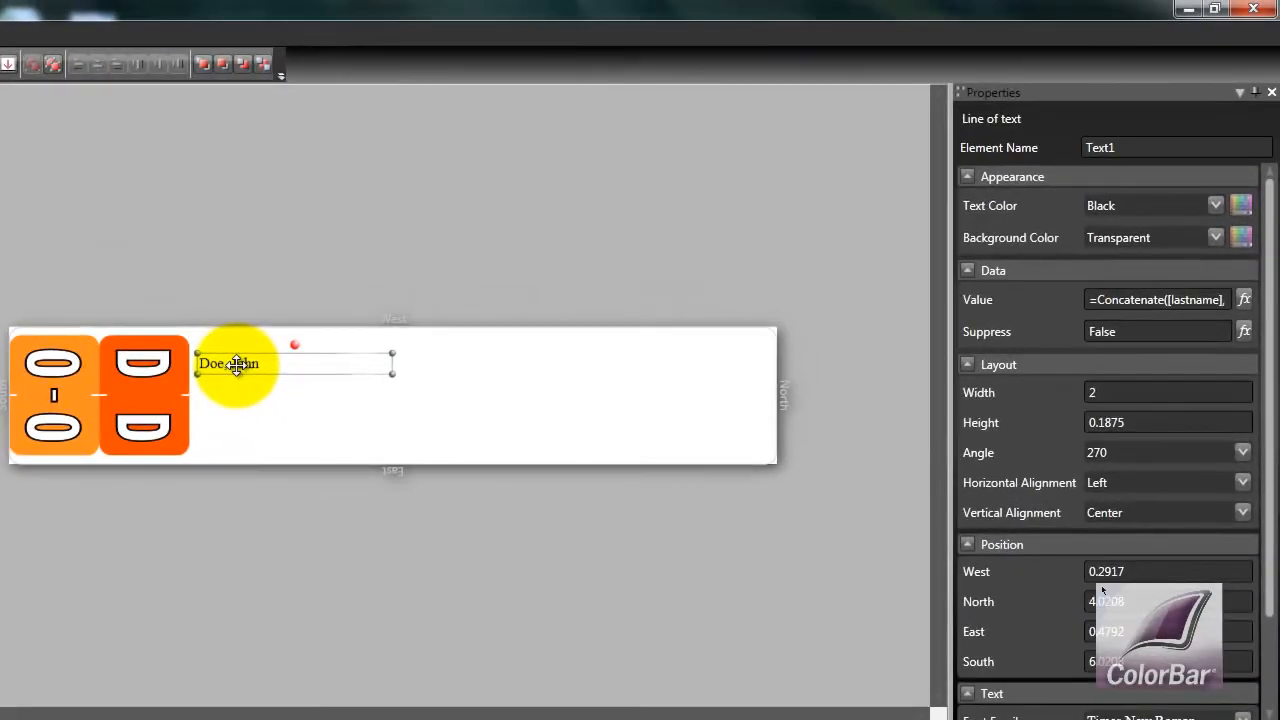
drag(236, 364, 233, 364)
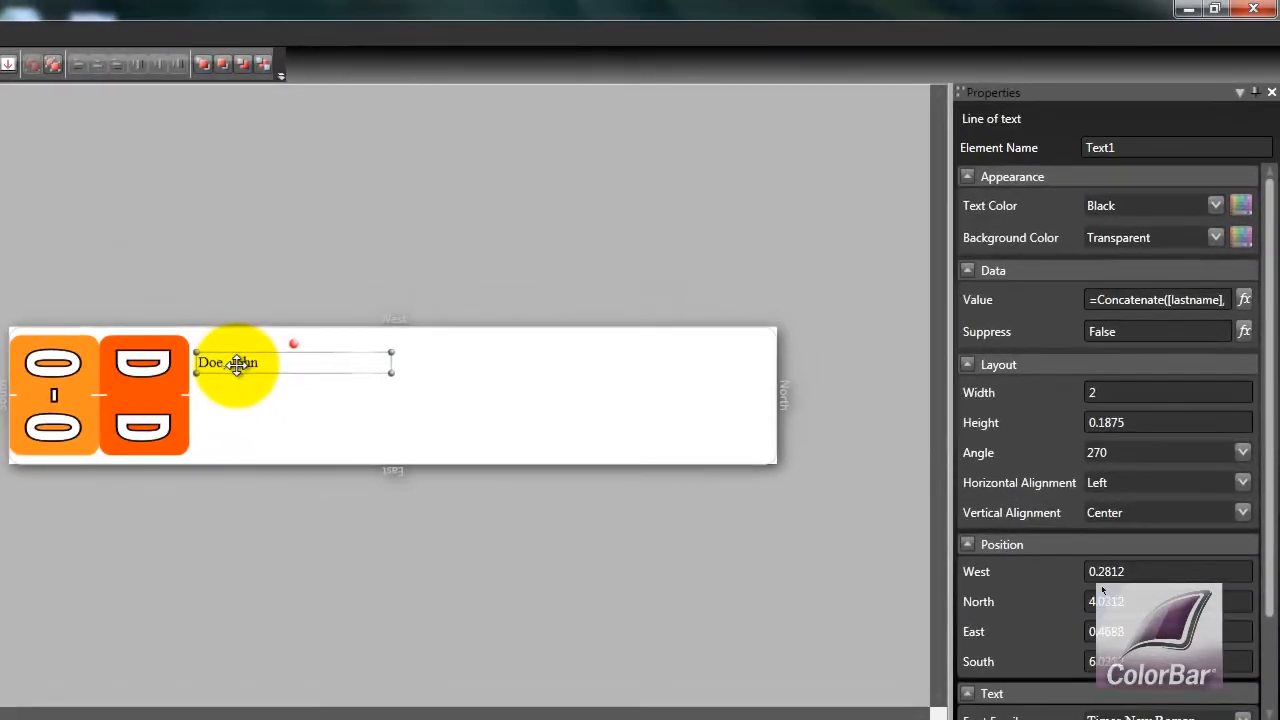
right_click(248, 366)
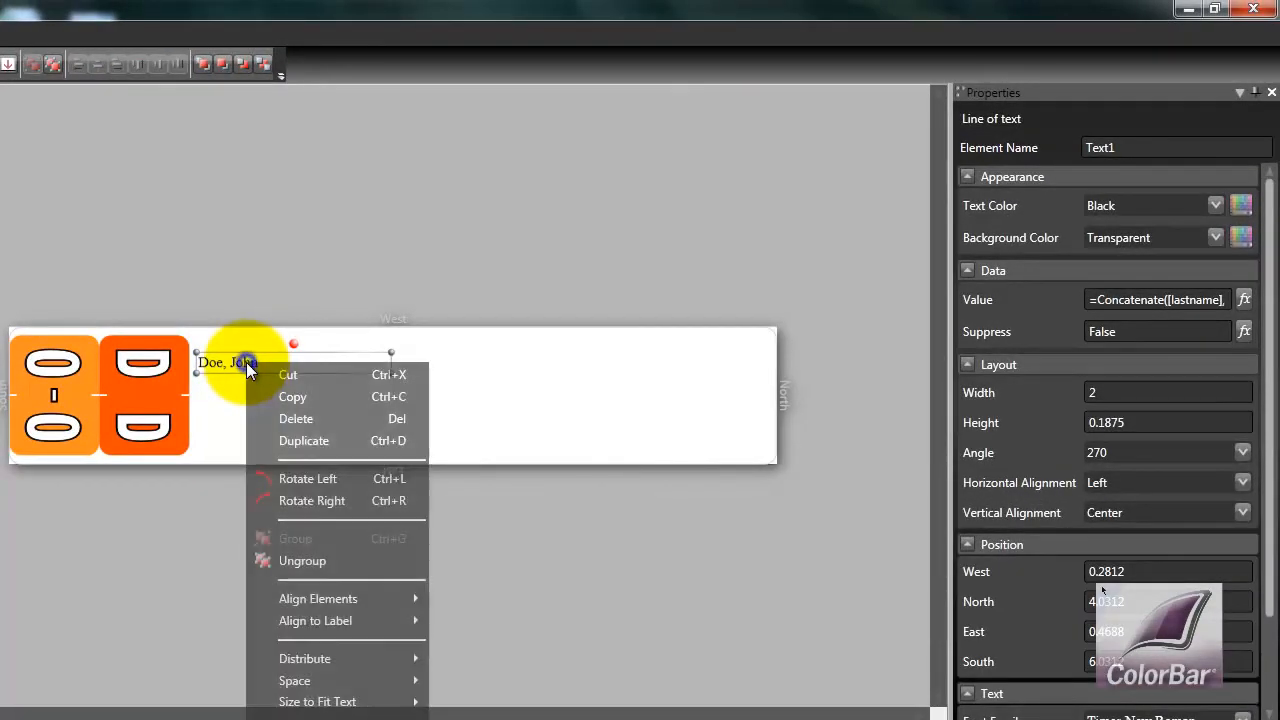
click(303, 440)
drag(217, 385, 245, 422)
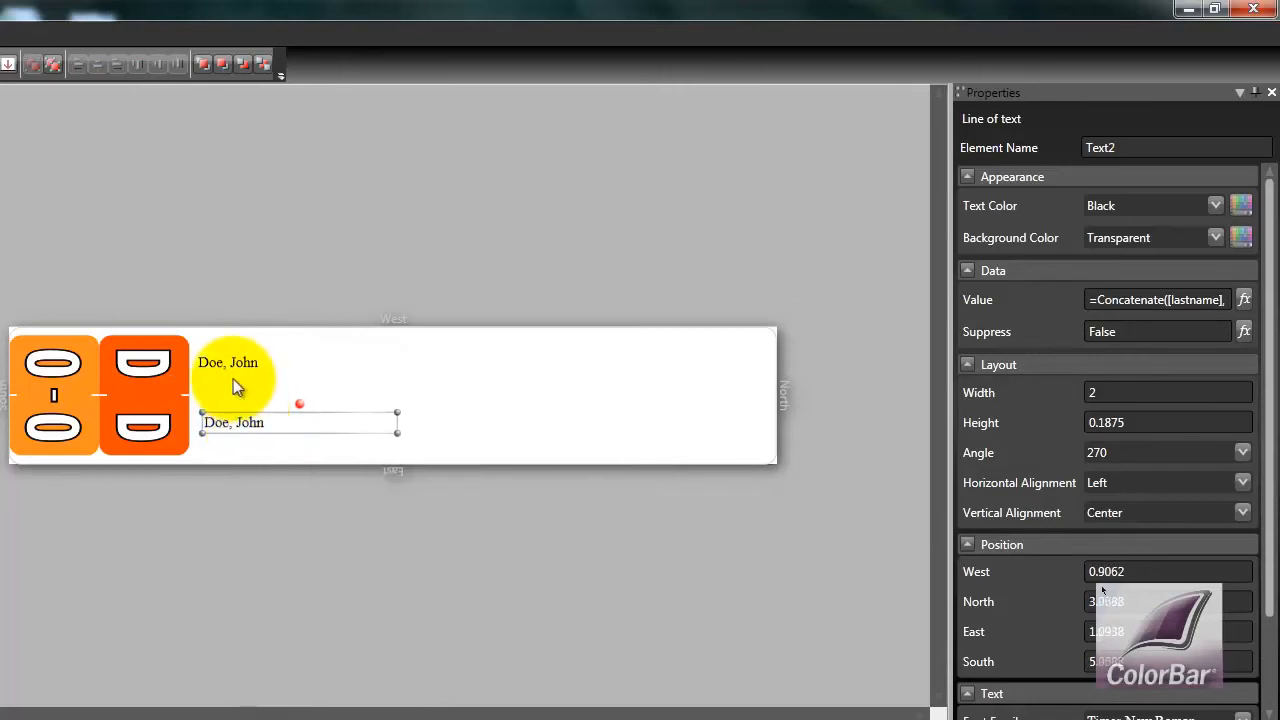
ctrl+click(246, 361)
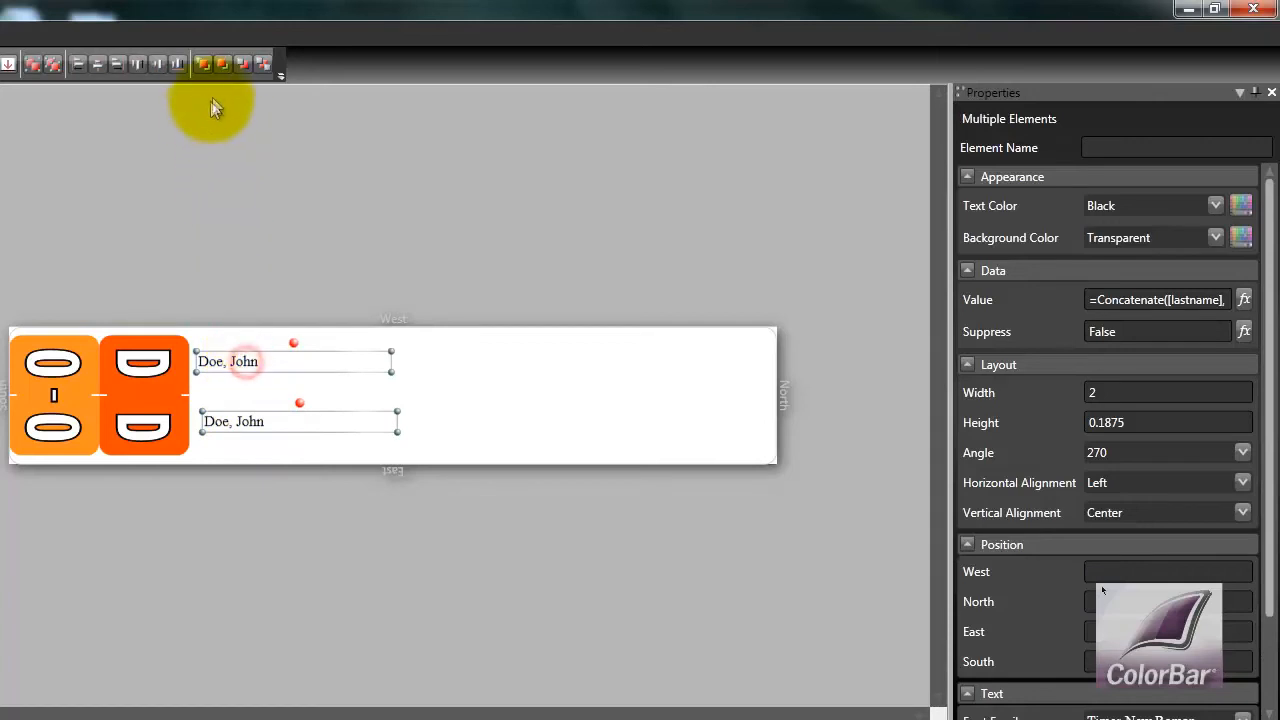
click(180, 65)
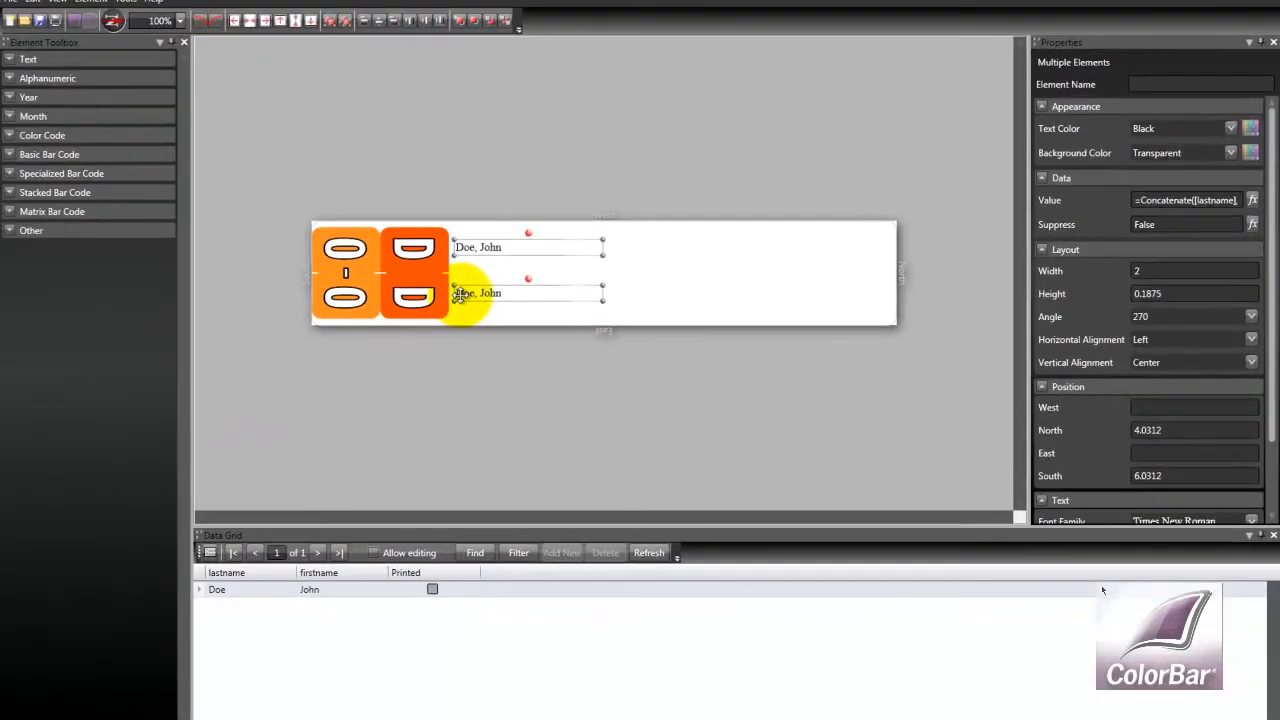
click(437, 170)
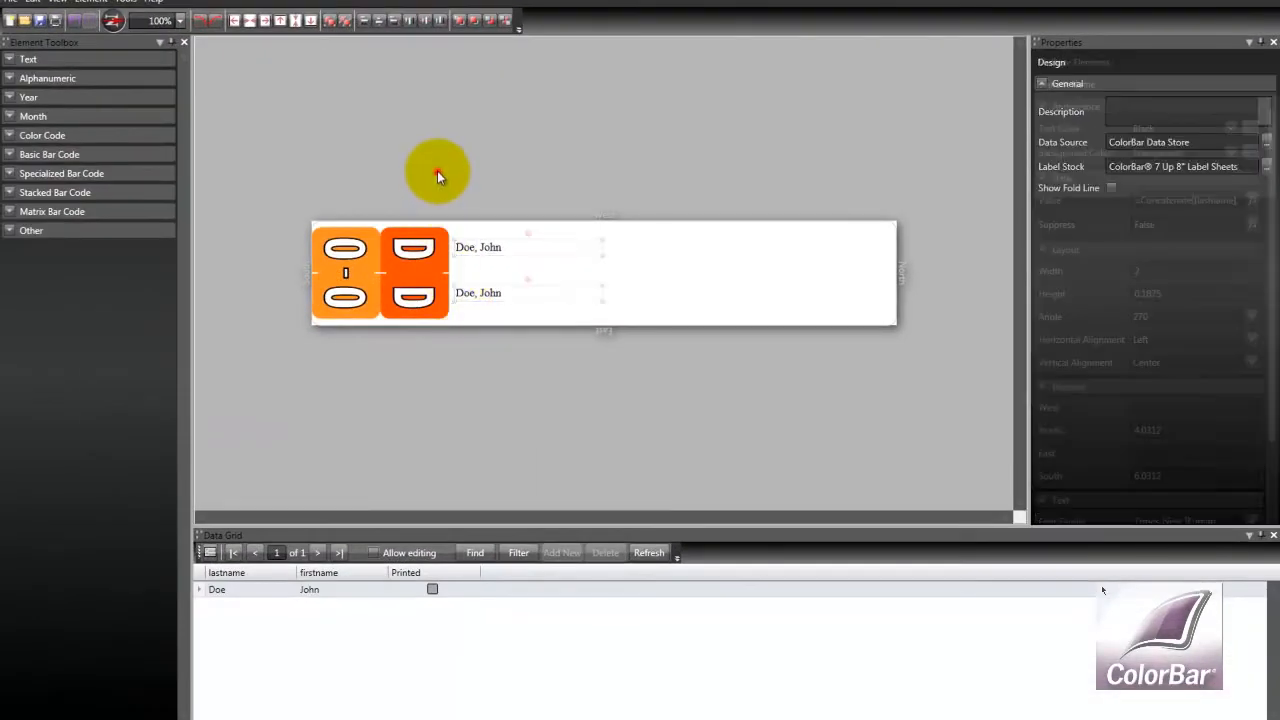
- Add the first blue Year band style to the label and centre it, creating Year1 (2011)
click(25, 100)
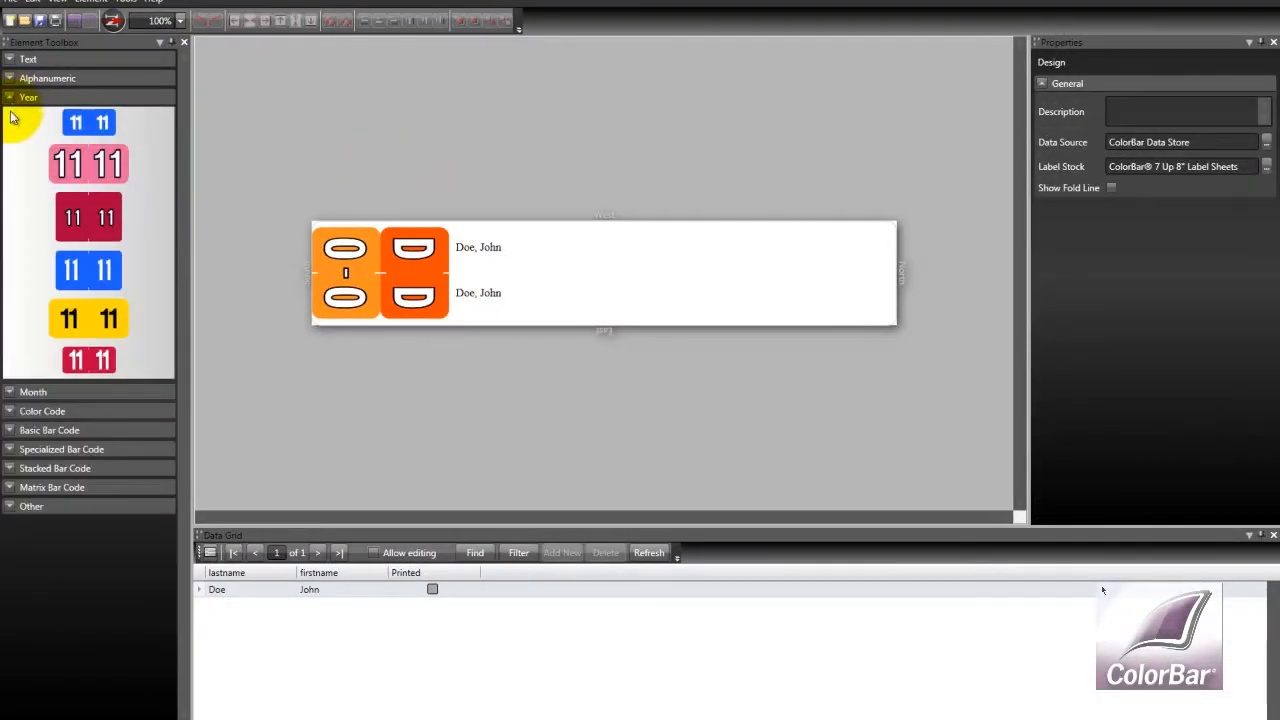
click(87, 121)
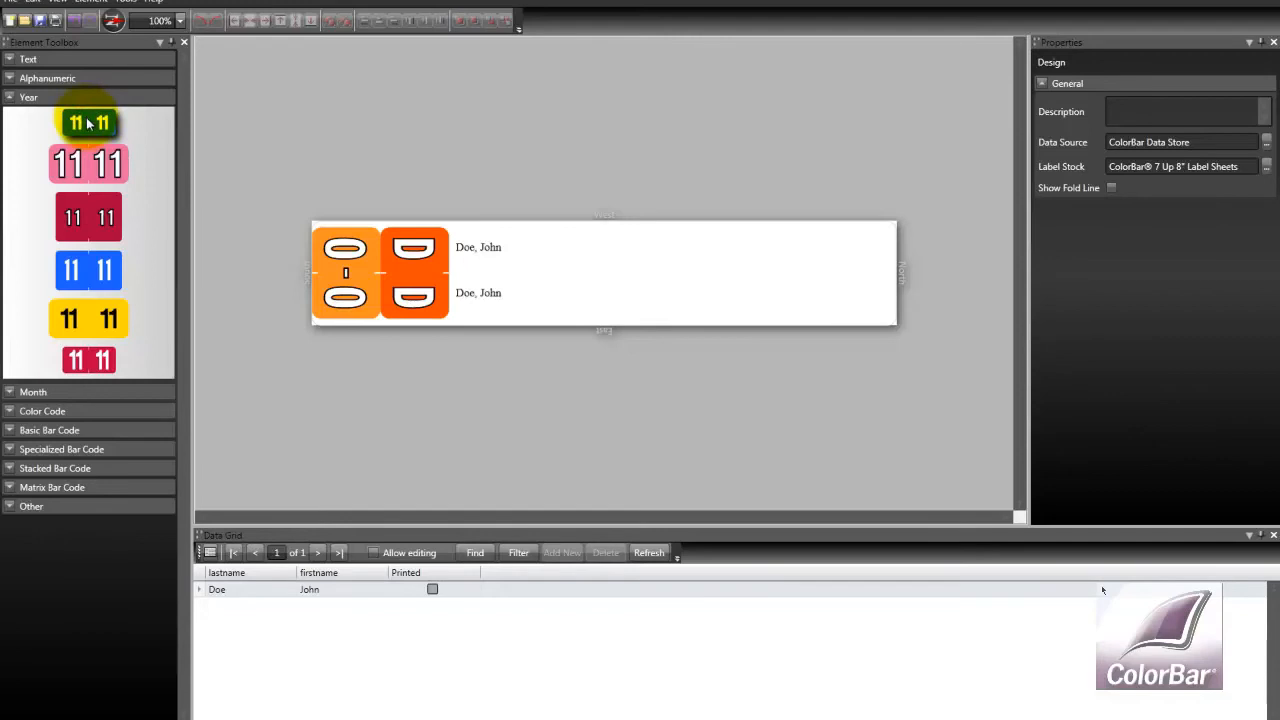
double_click(87, 121)
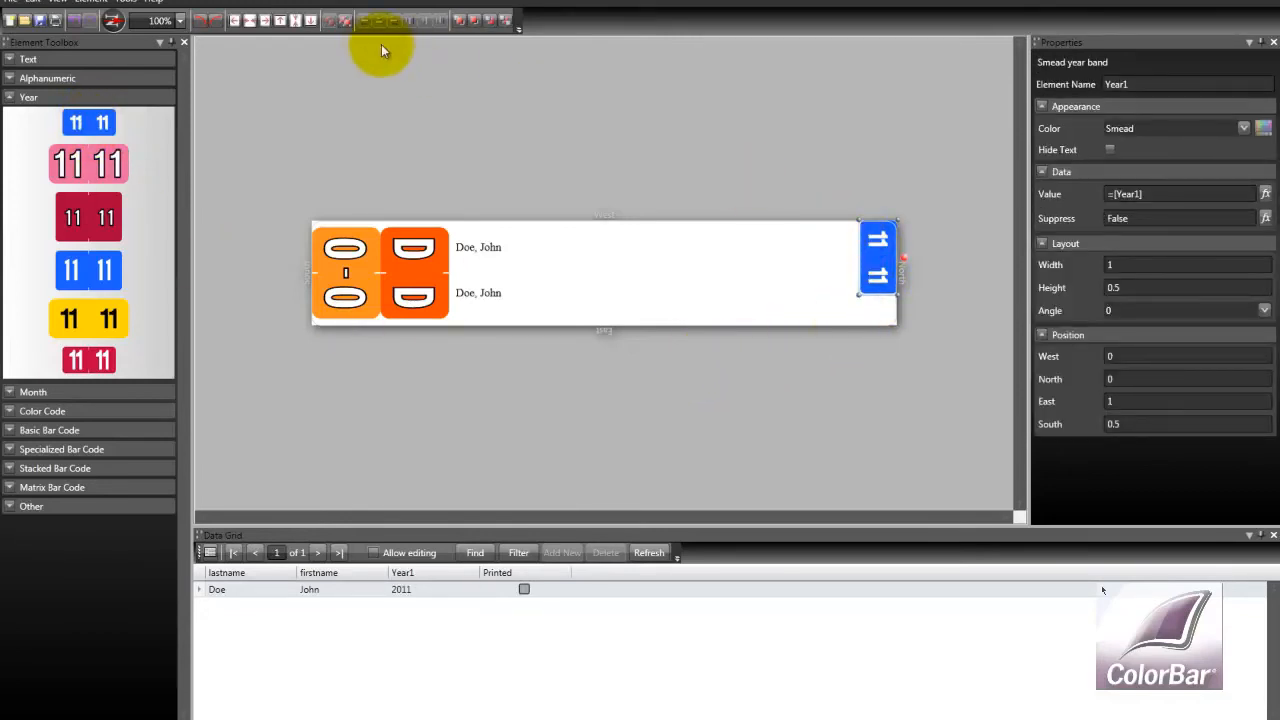
click(251, 26)
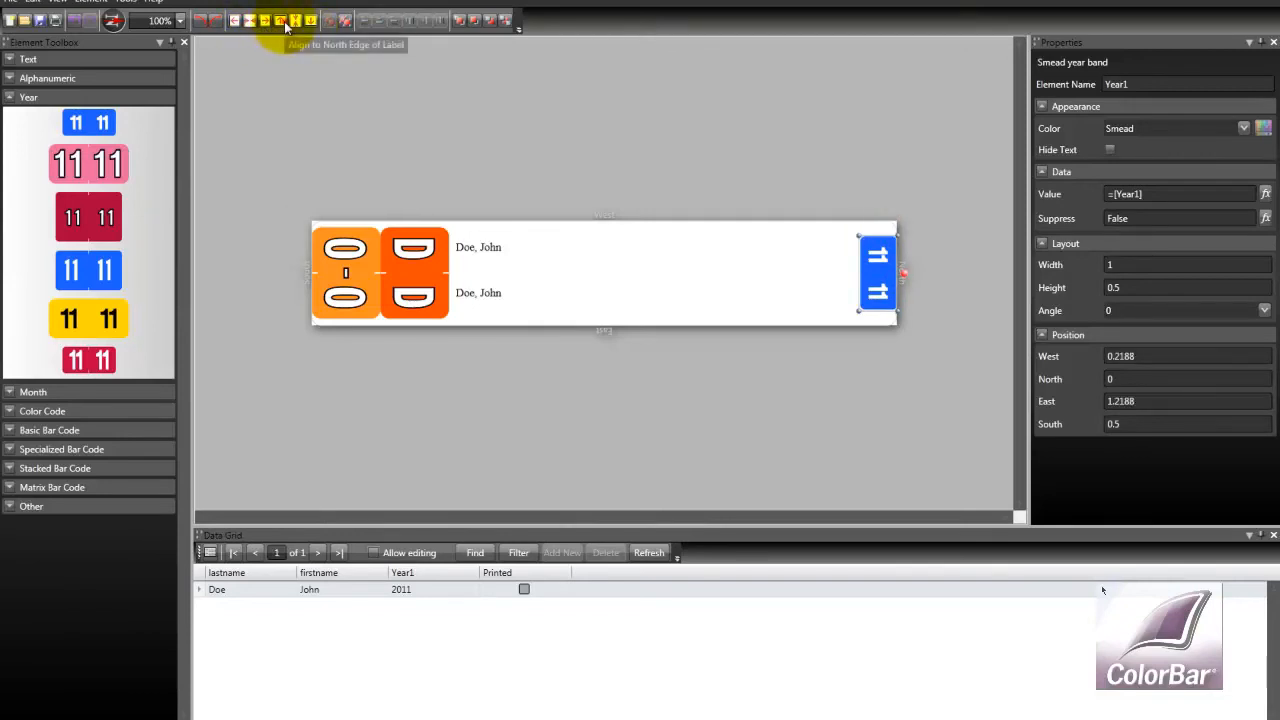
- Drag a month band onto the label snug against the year band, reading JUL
click(25, 98)
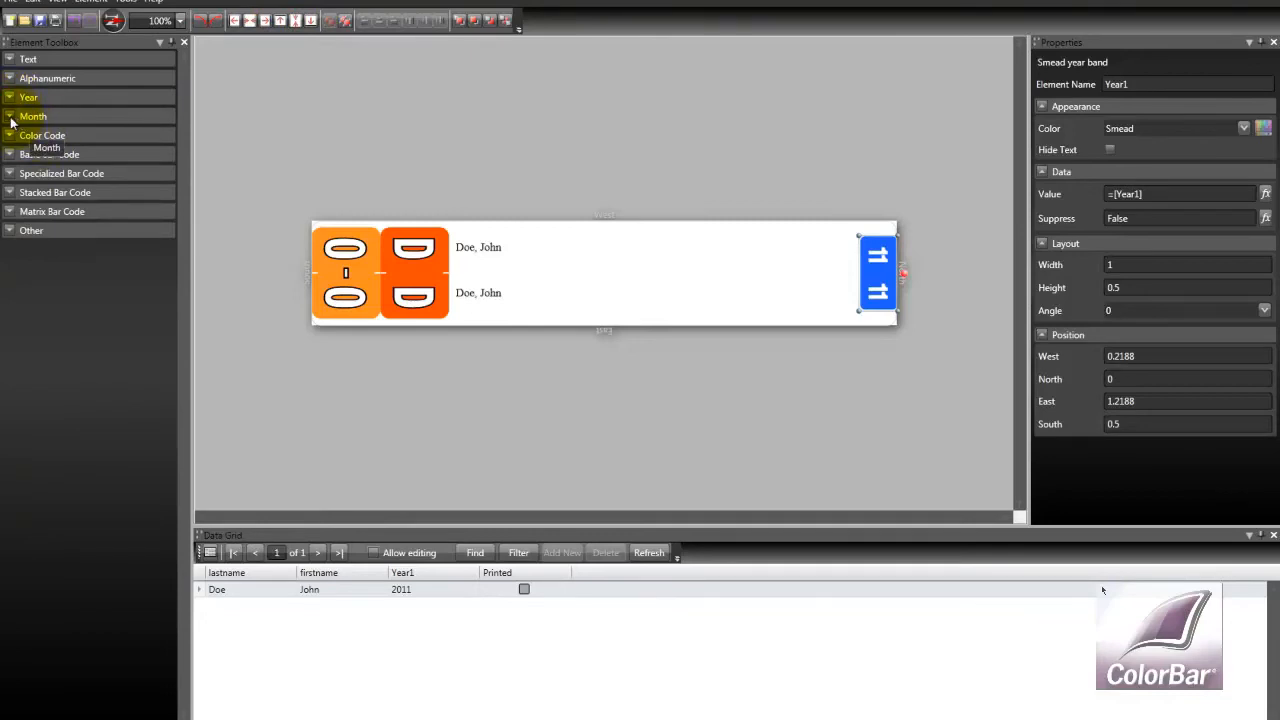
click(24, 117)
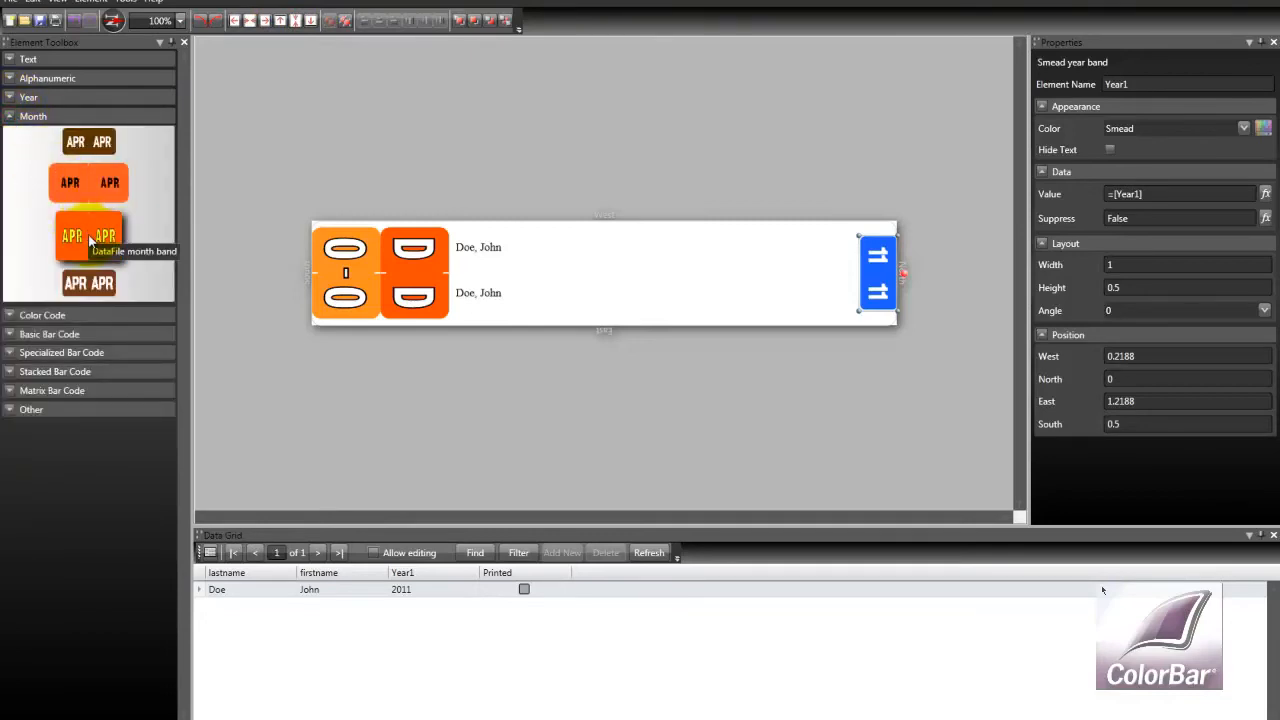
drag(88, 182, 842, 273)
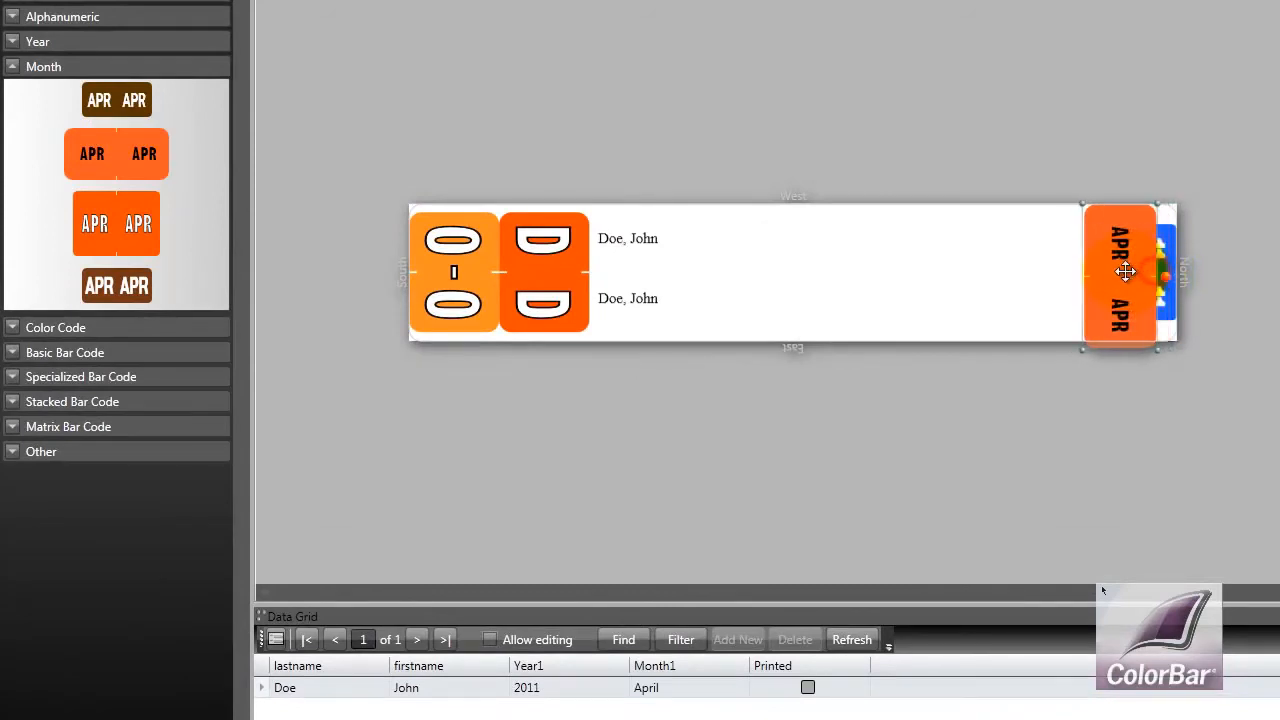
drag(1105, 271, 1111, 271)
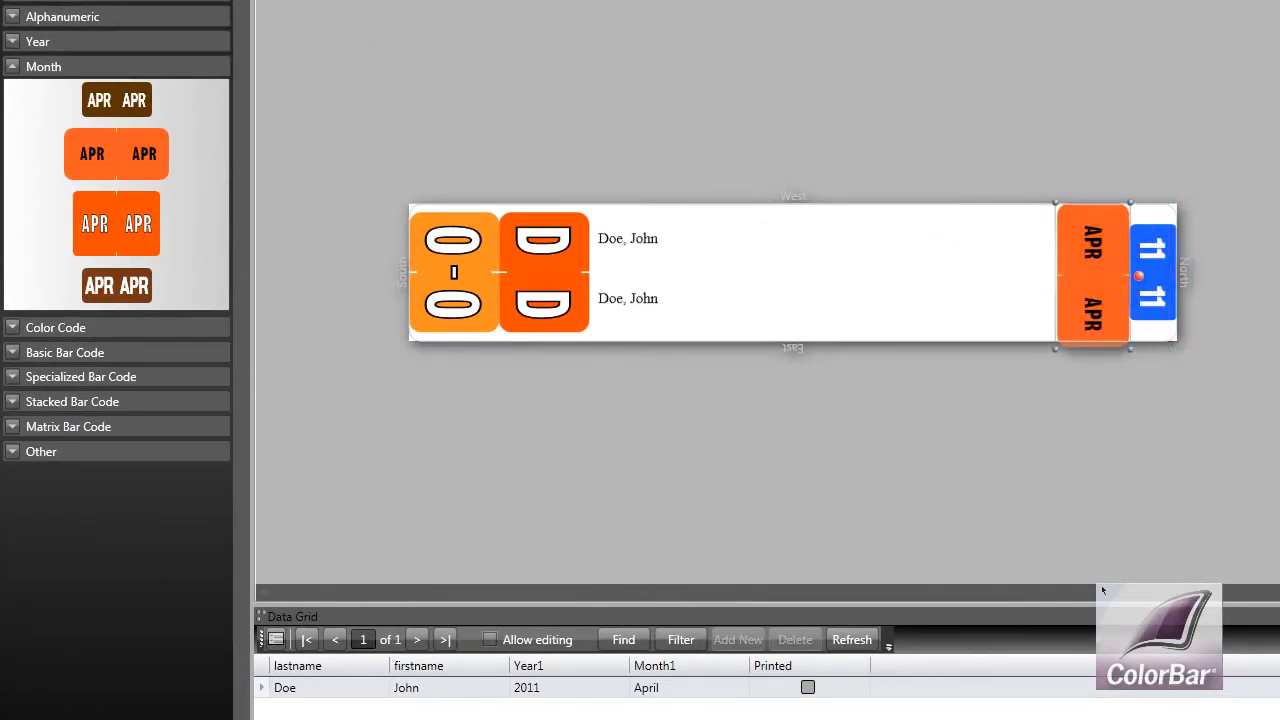
click(12, 66)
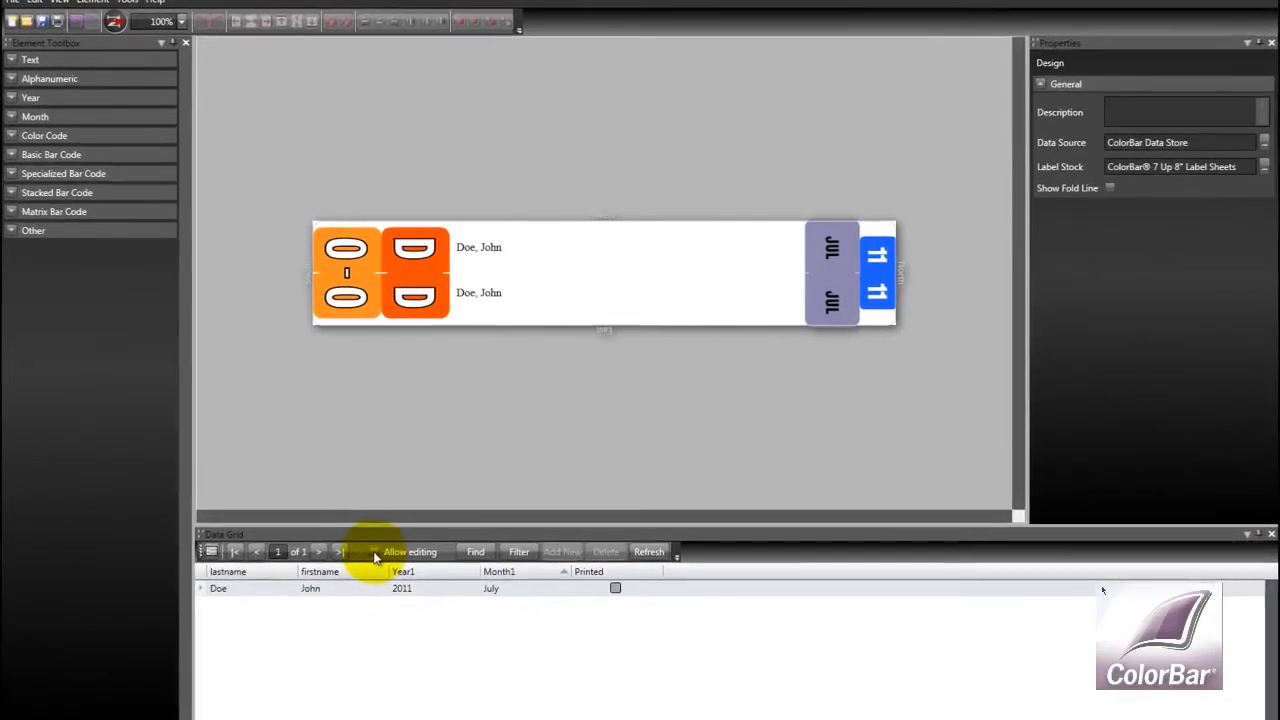
- Enable grid editing and add a new record with the new last name and first name
click(393, 533)
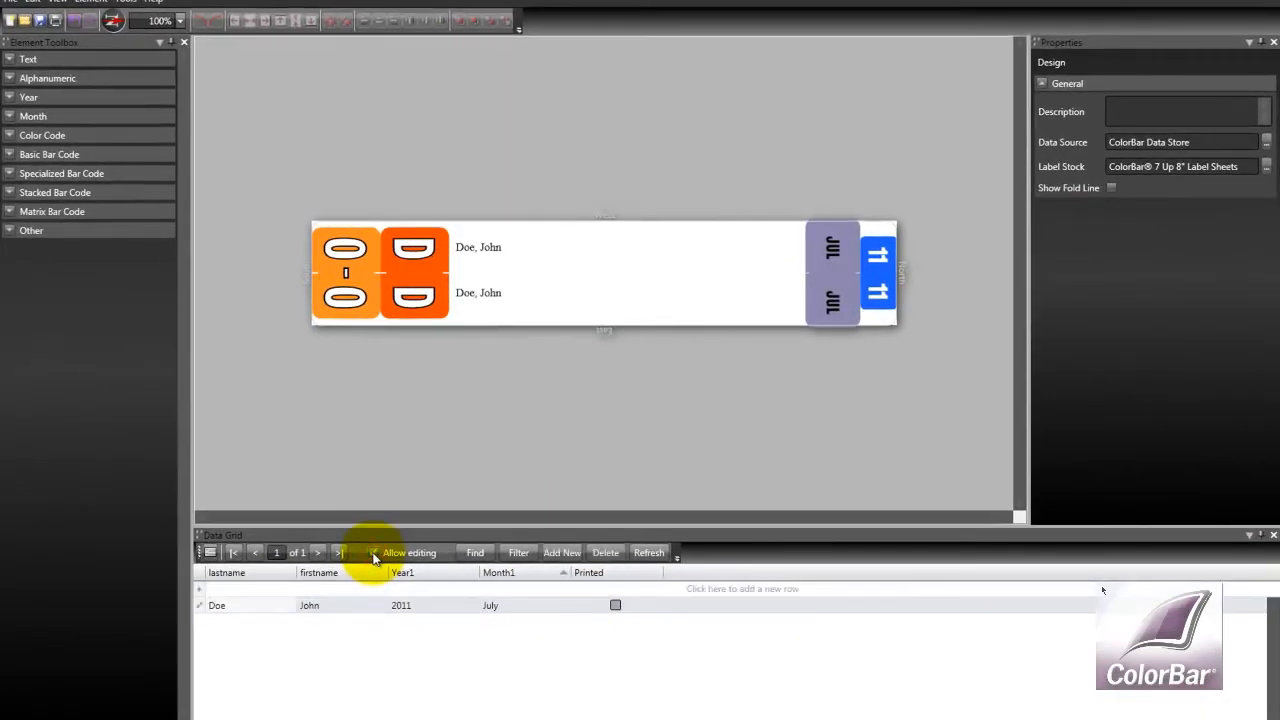
click(238, 588)
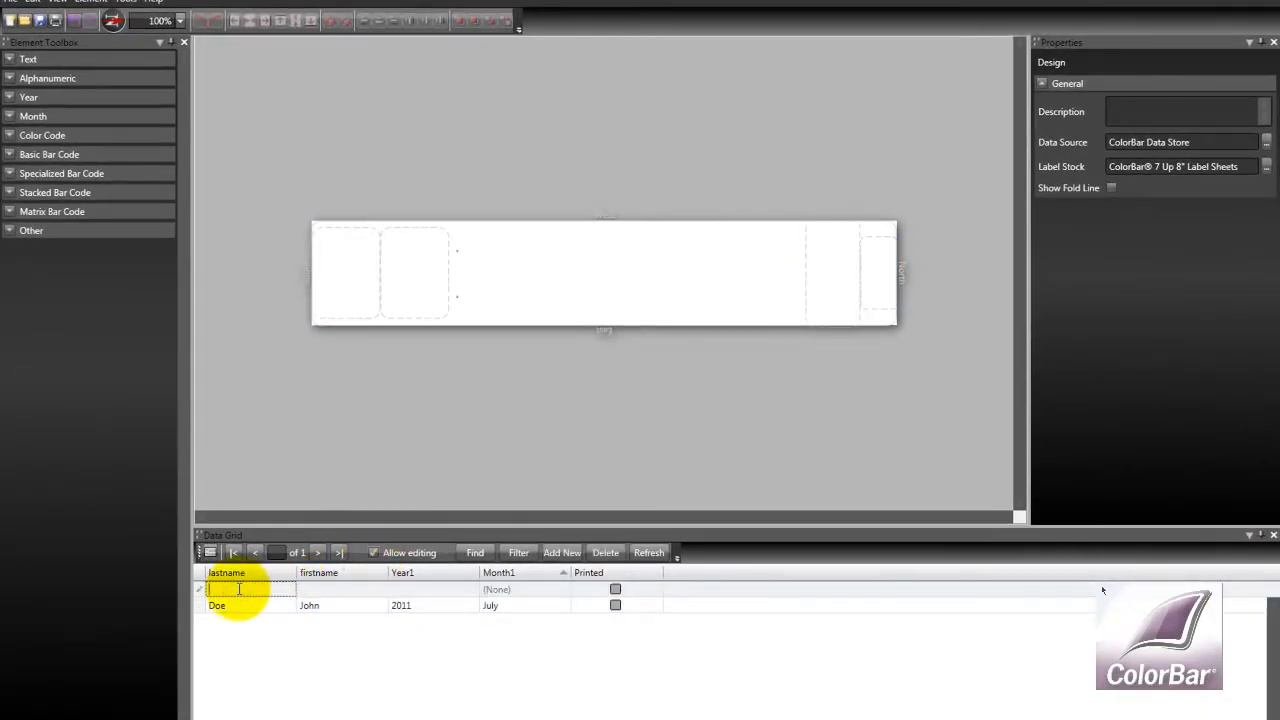
text(Taylor)
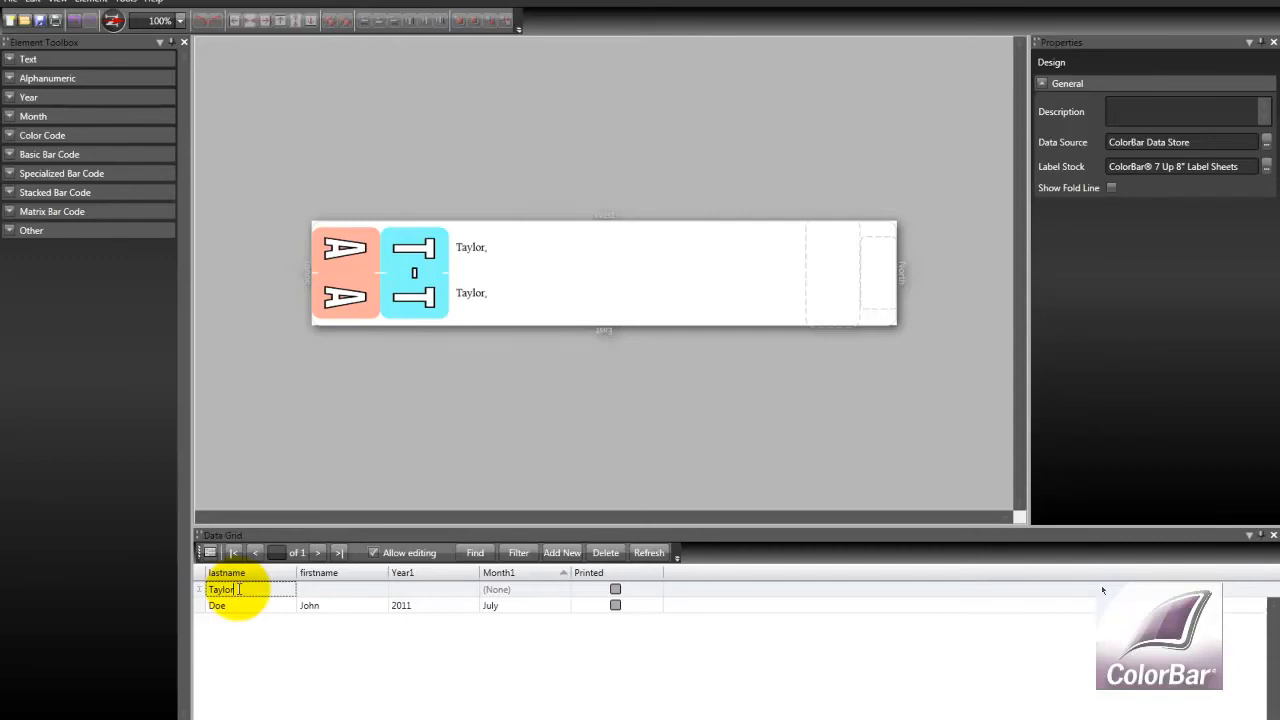
key(Tab)
text(Kathryn)
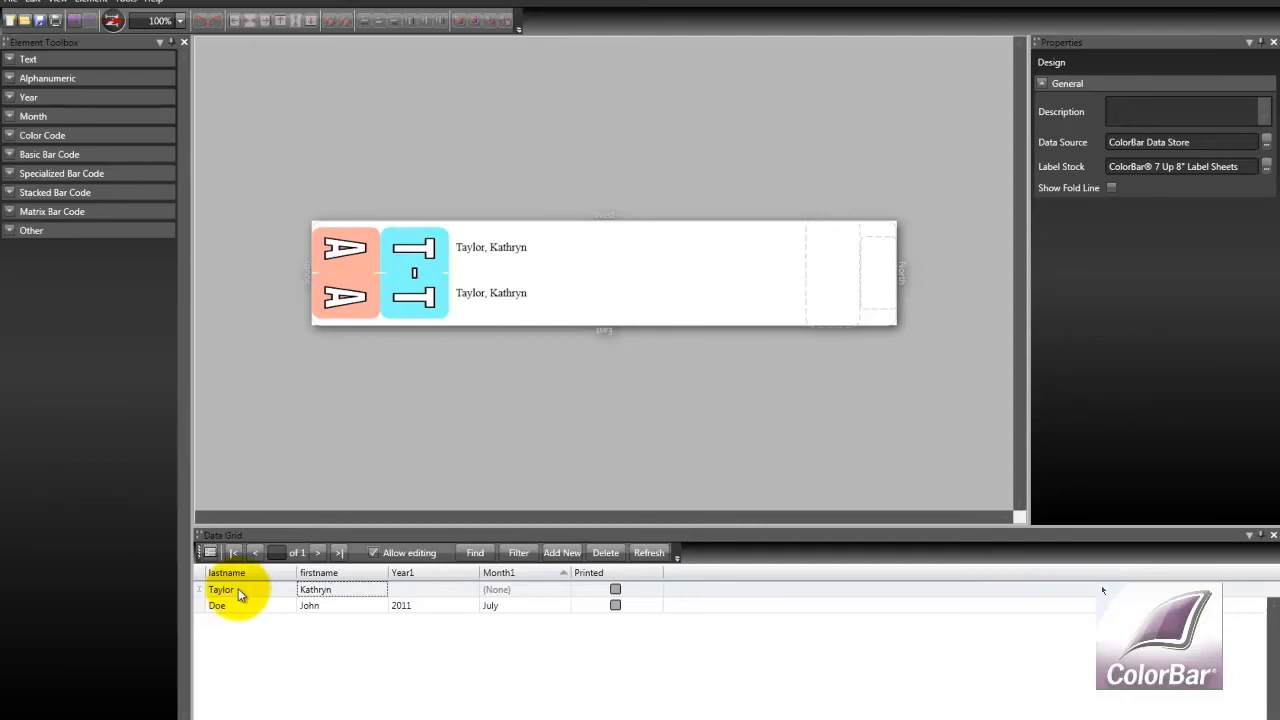
- Set the new record's Year1 to 2013 and sort the records by Month1
click(425, 589)
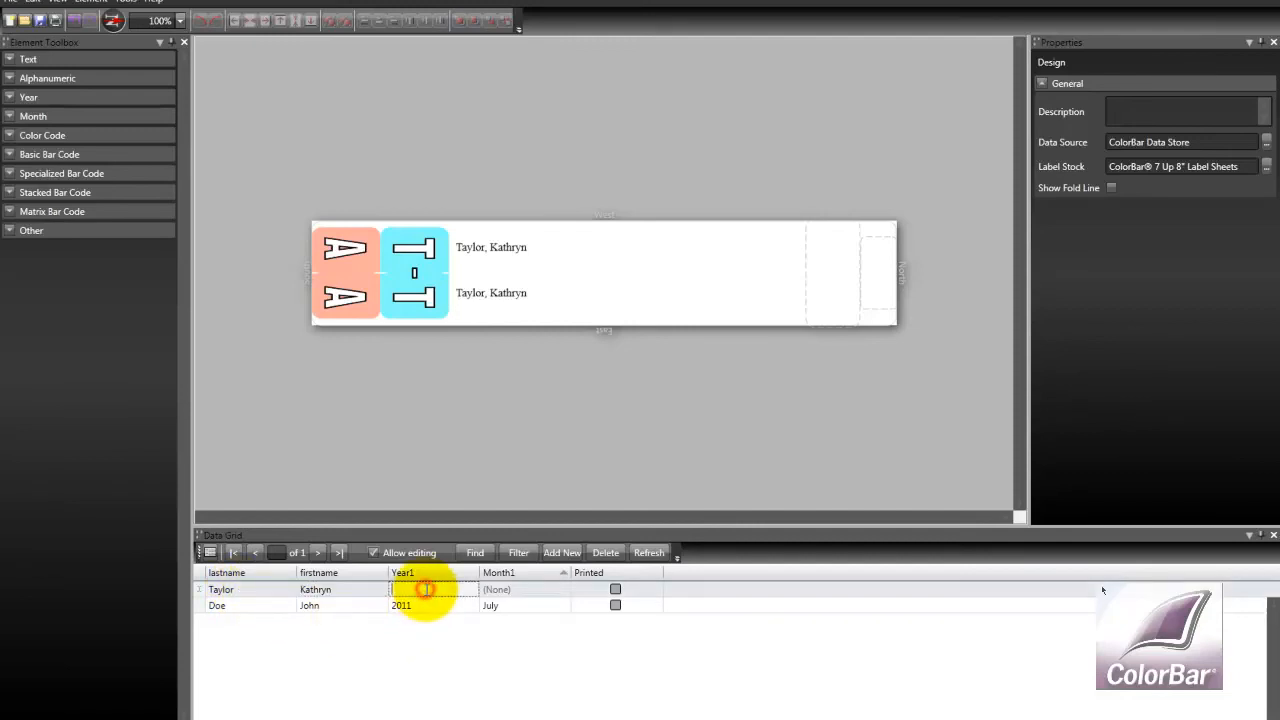
text(2013)
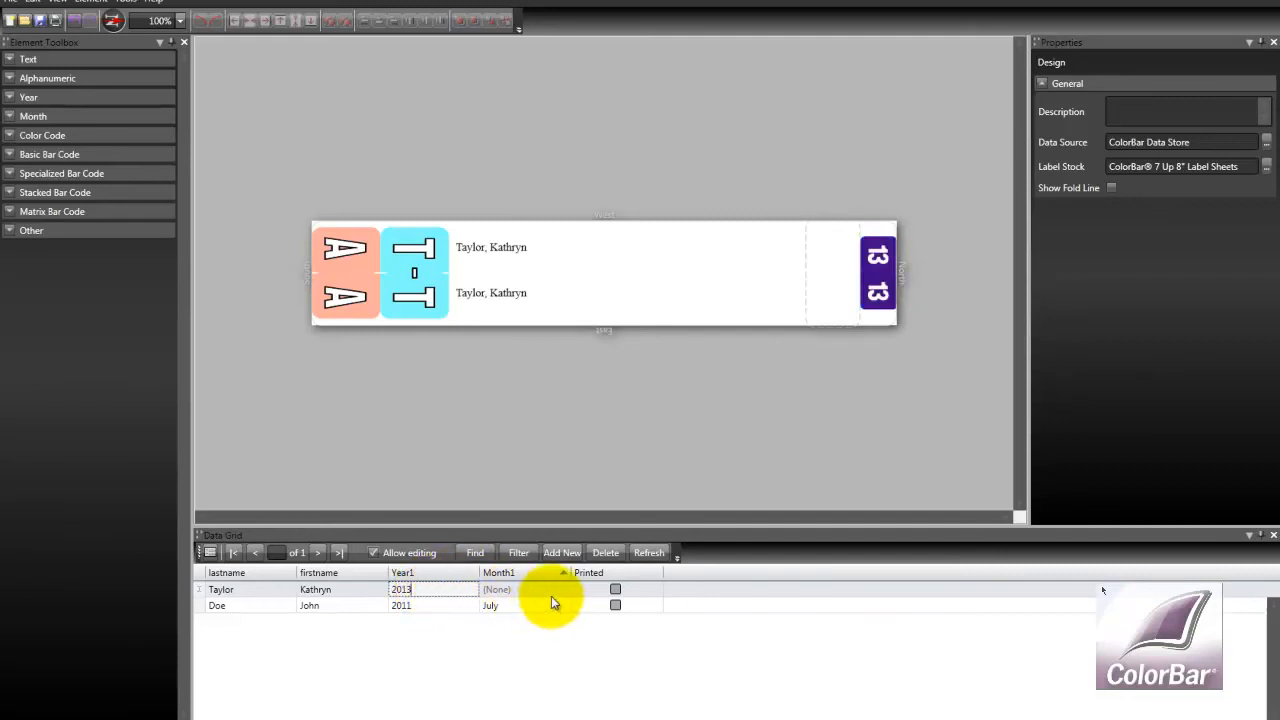
click(562, 573)
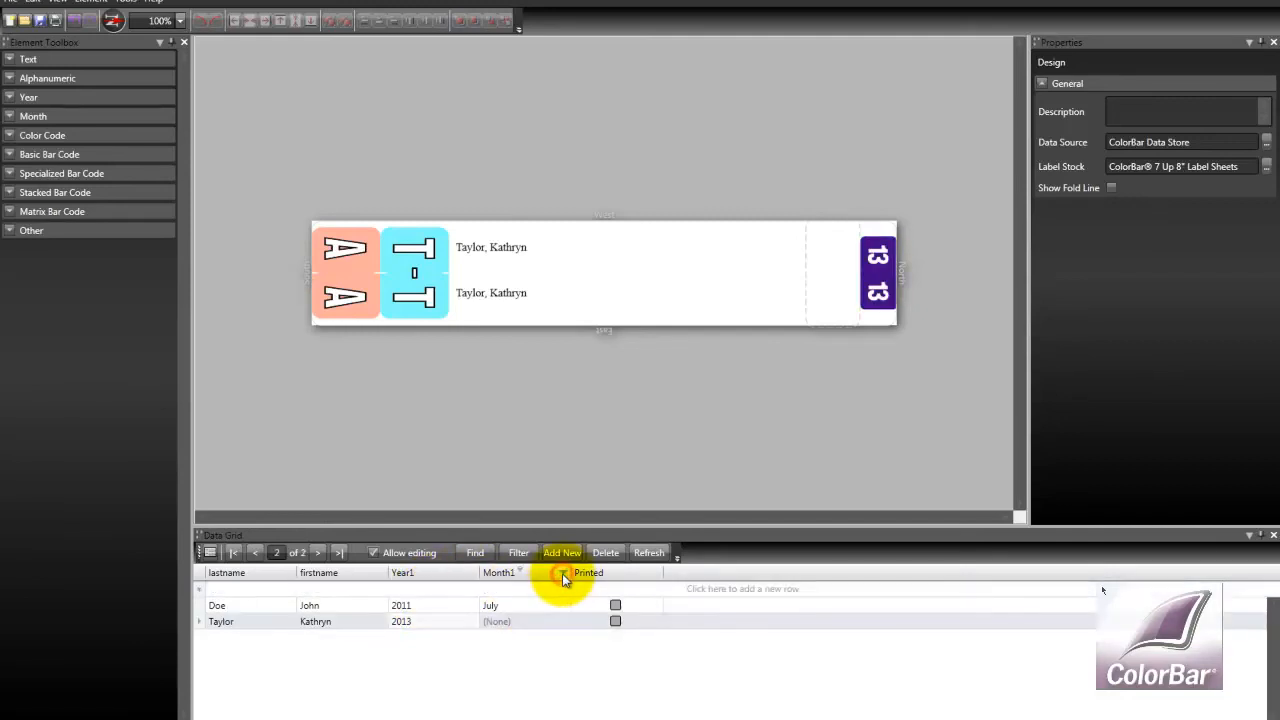
- Reverse the Month1 sort, set the new record's Month1 to June, and turn off grid editing
click(562, 573)
click(562, 573)
click(563, 621)
click(505, 516)
click(373, 553)
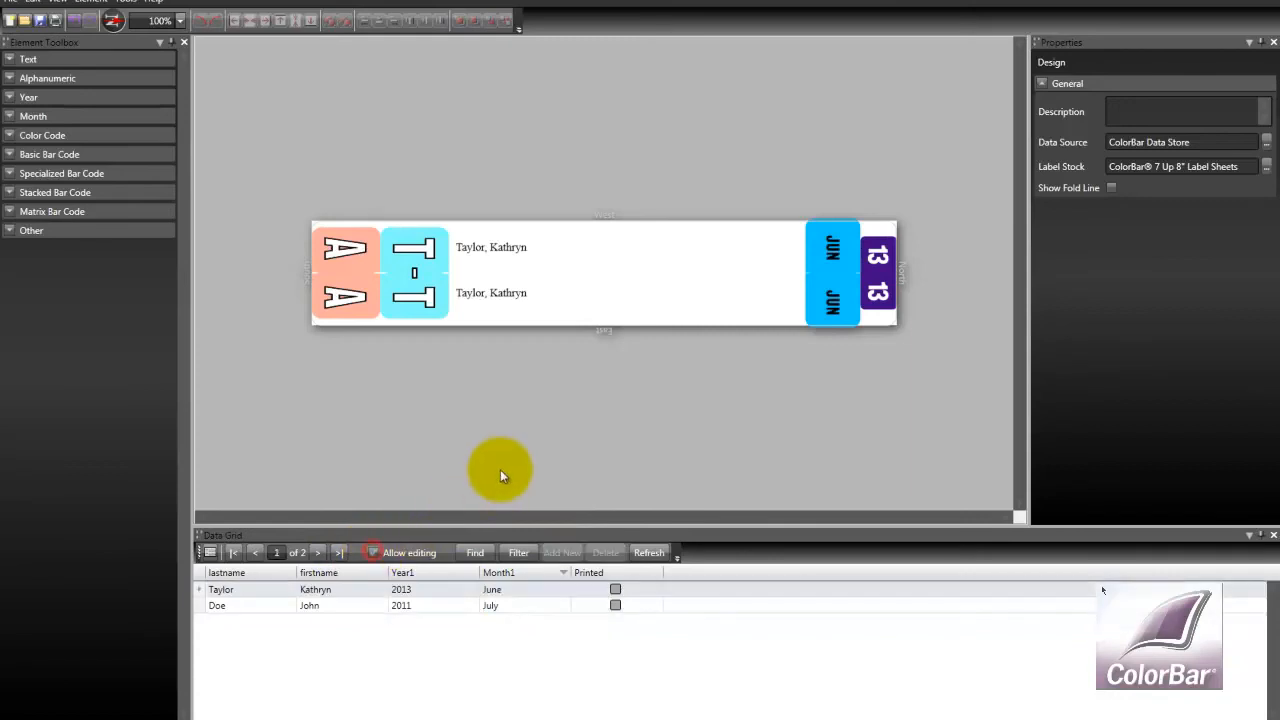
- Preview each record's label by alternating between the two rows
click(357, 606)
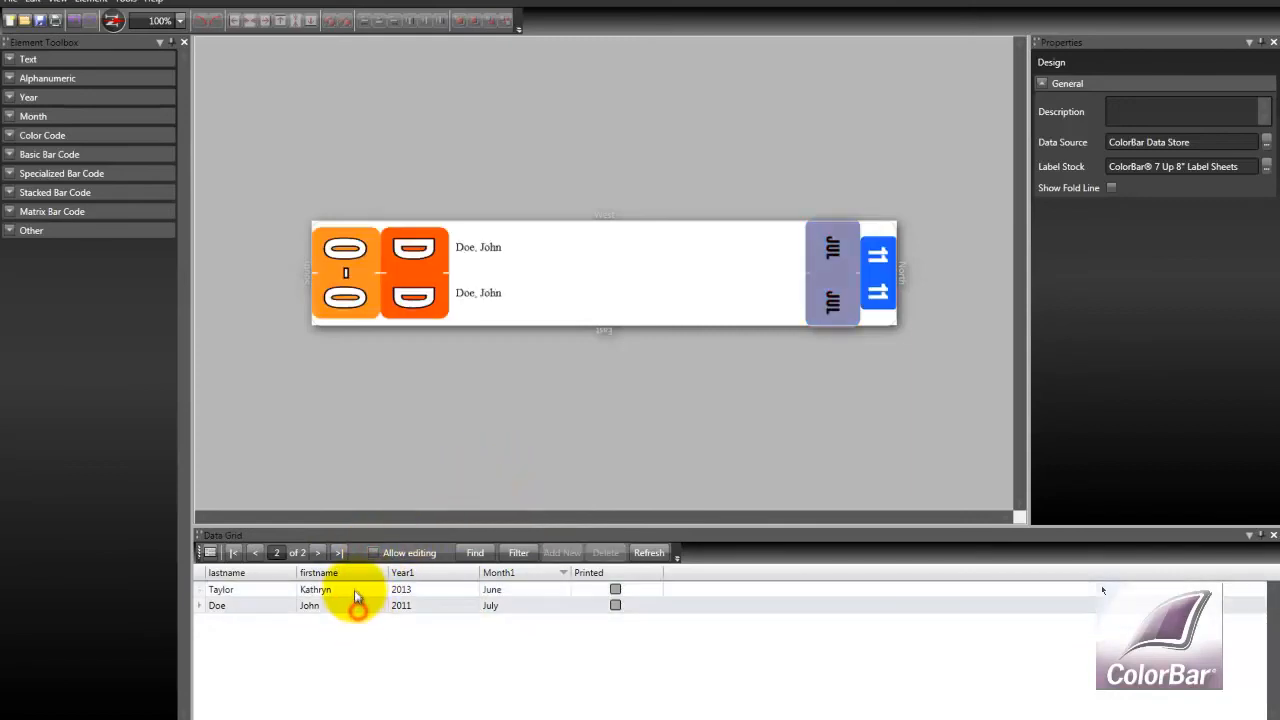
click(354, 589)
click(357, 606)
click(348, 590)
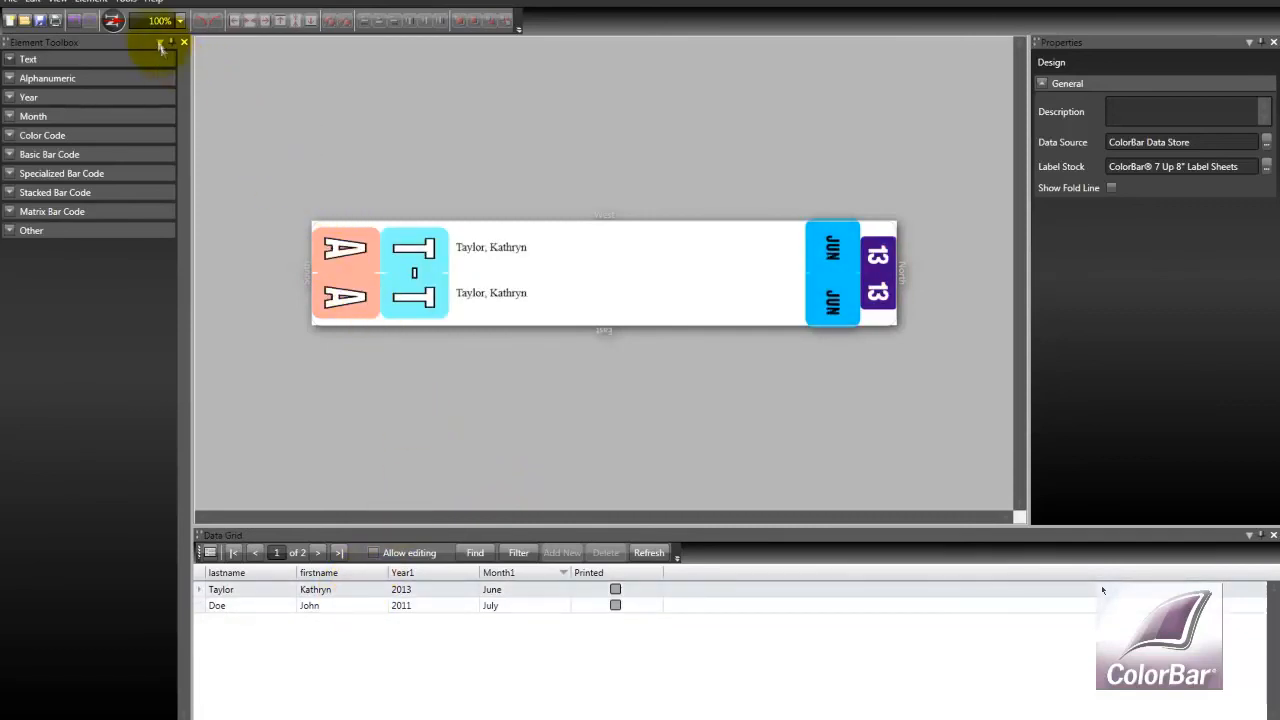
click(130, 3)
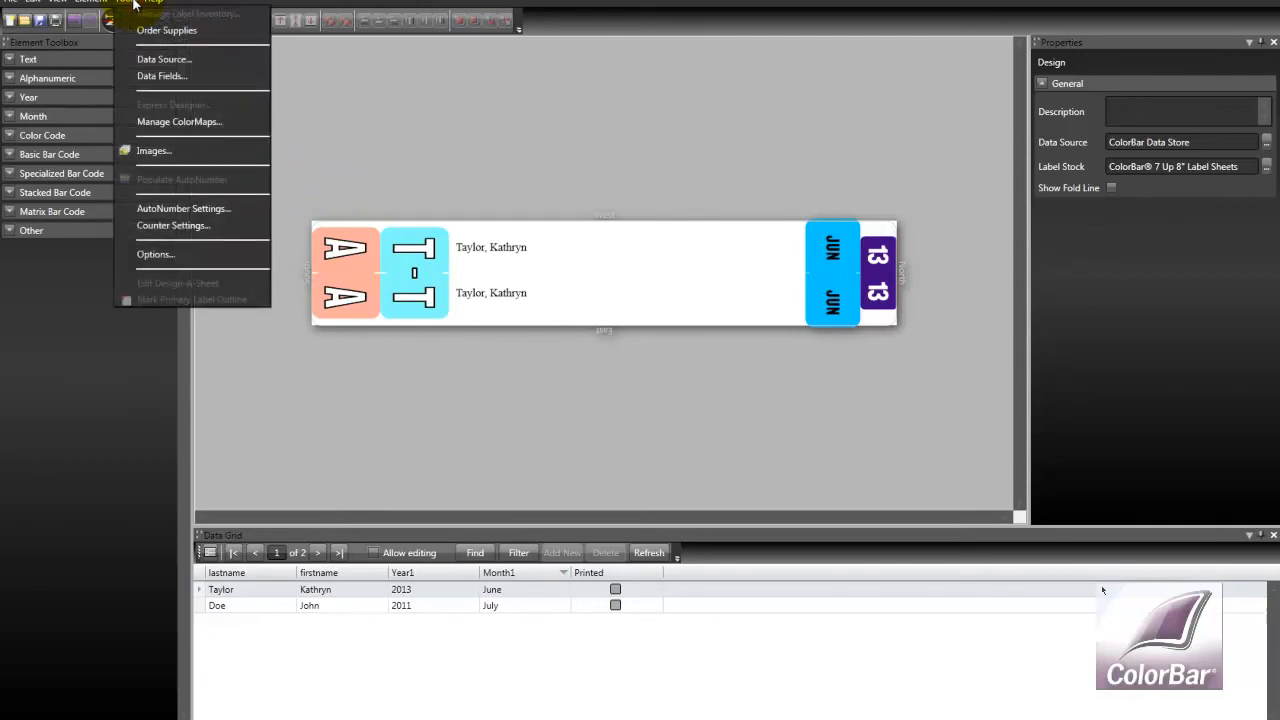
click(154, 61)
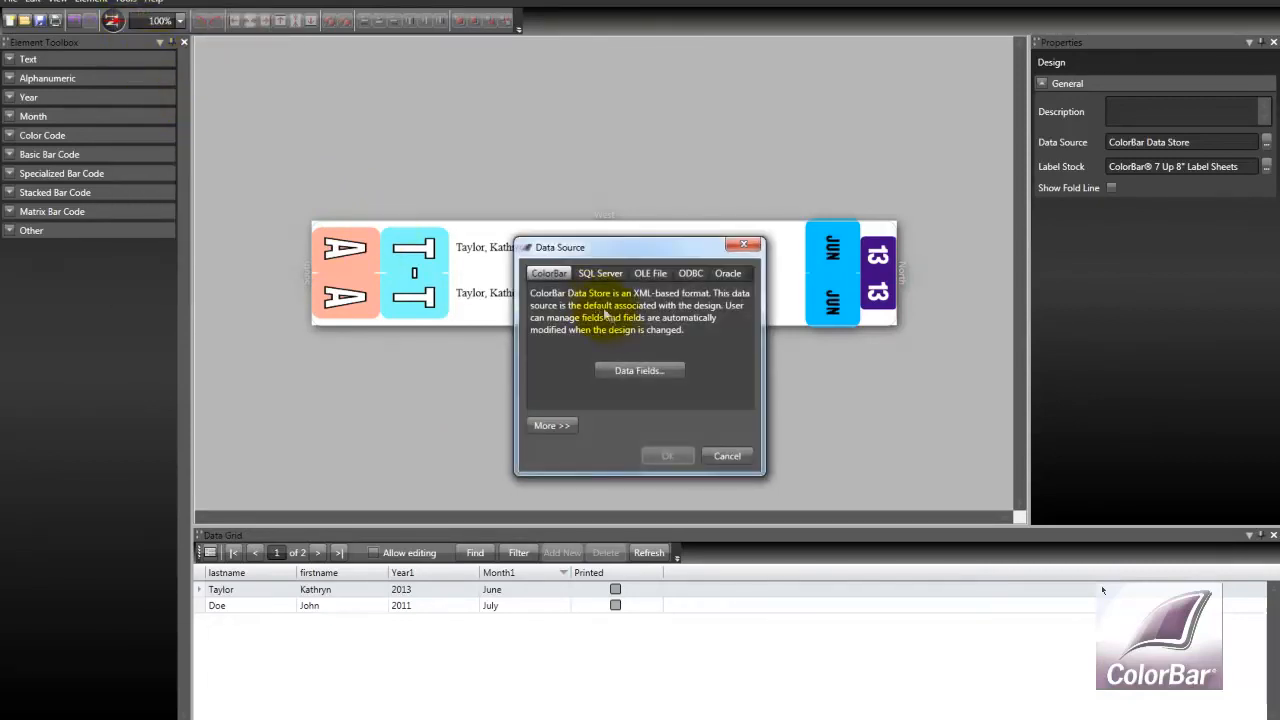
click(599, 274)
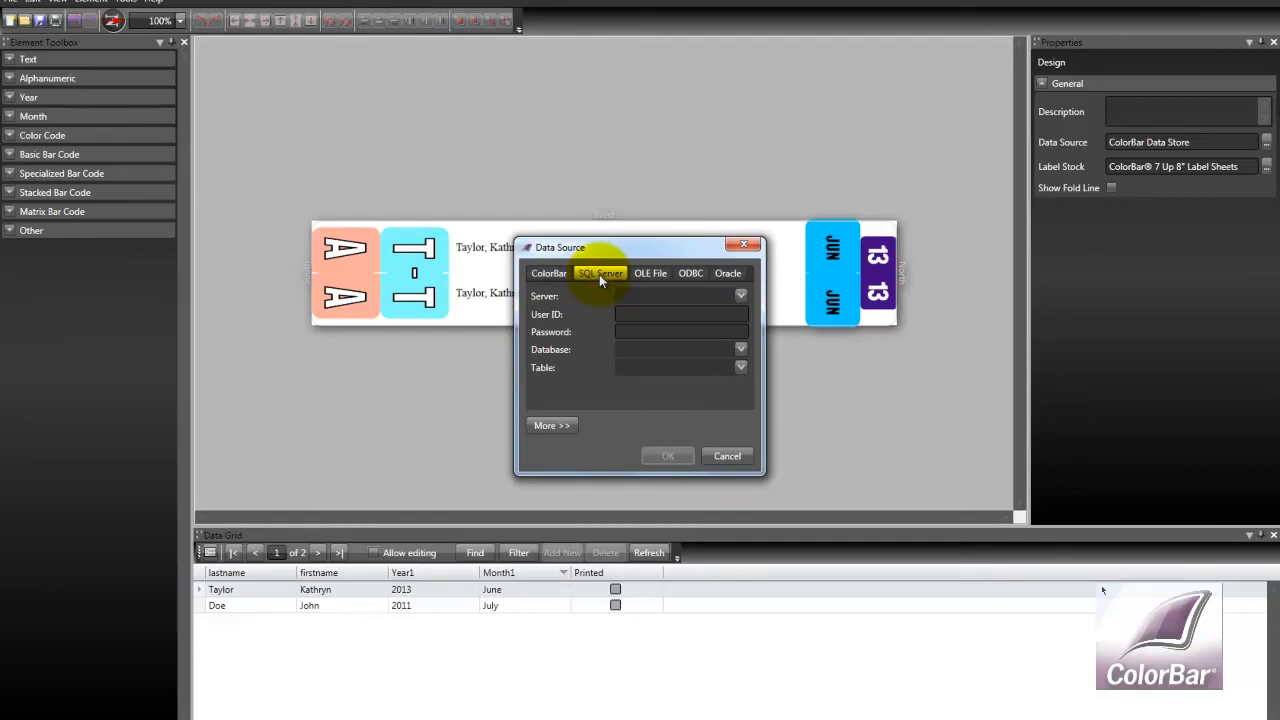
click(650, 276)
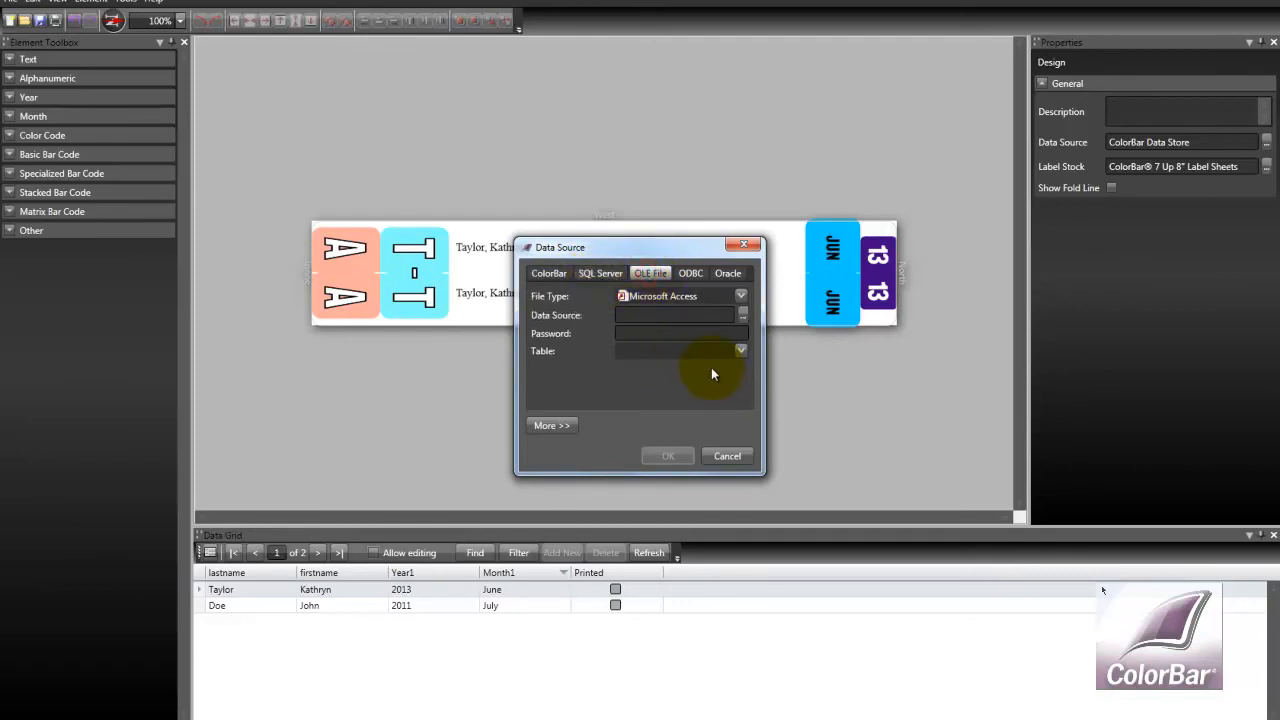
click(741, 296)
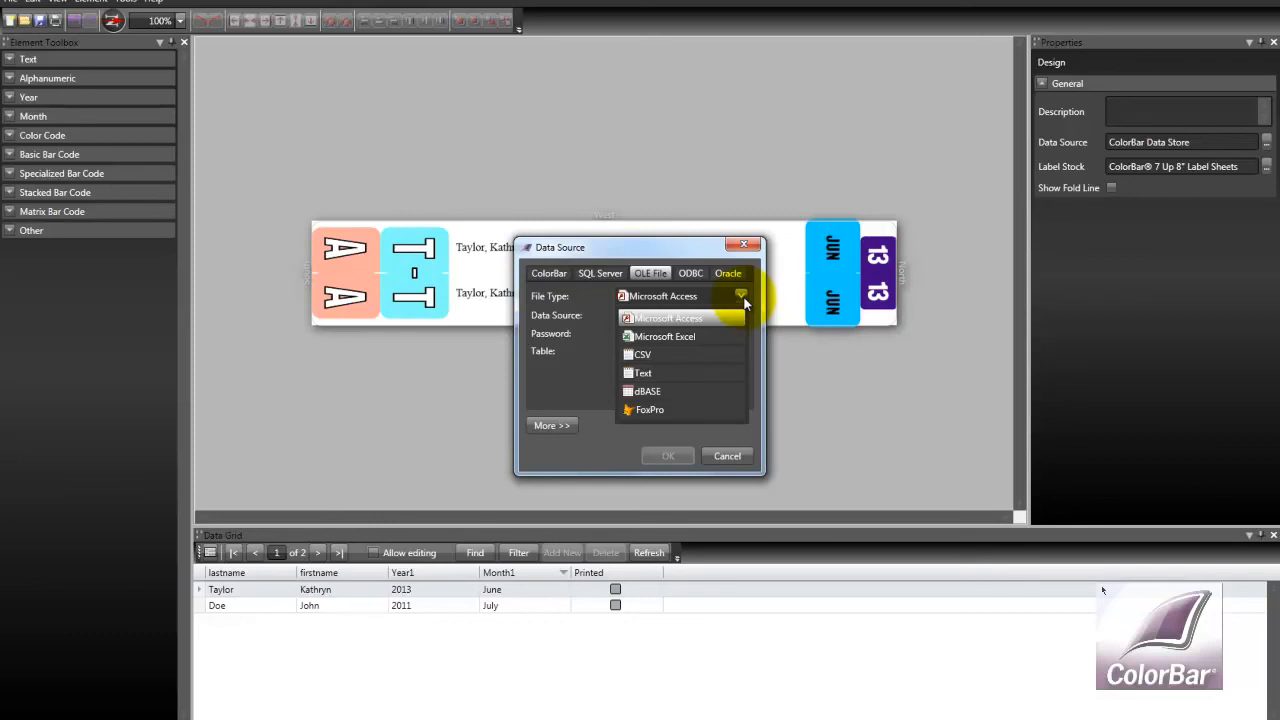
click(744, 300)
click(698, 278)
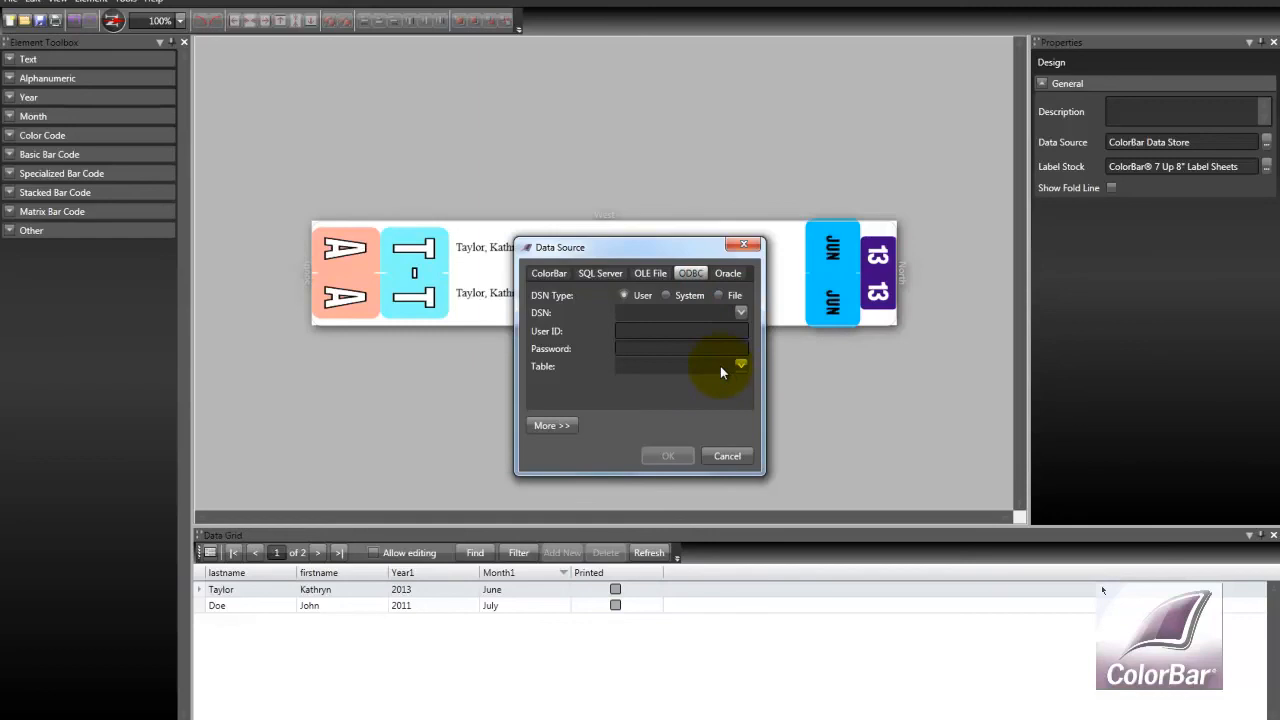
click(727, 273)
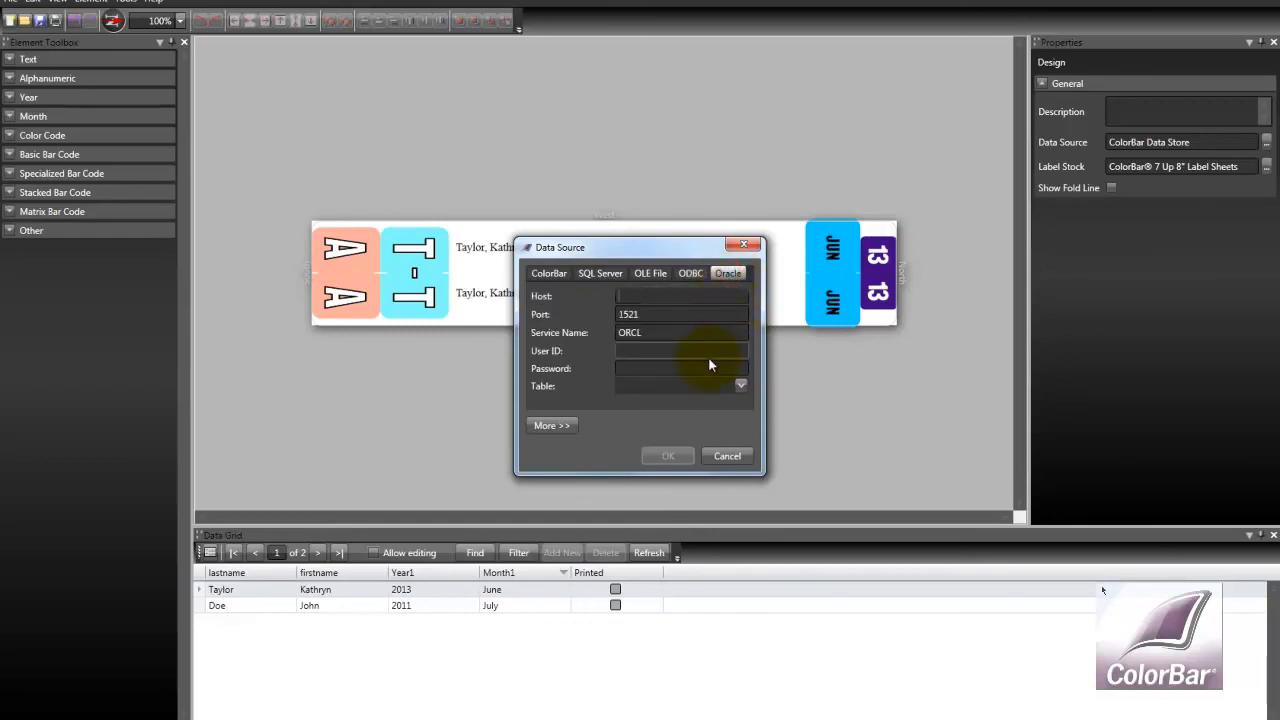
click(724, 456)
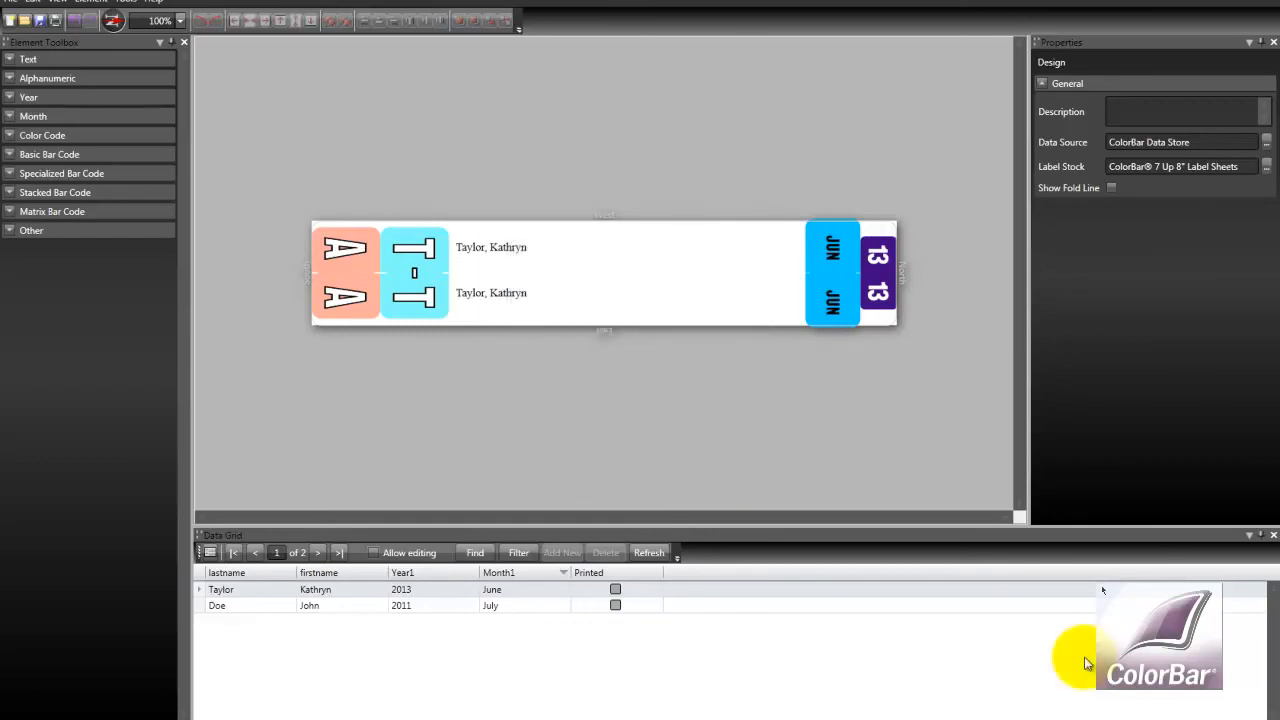